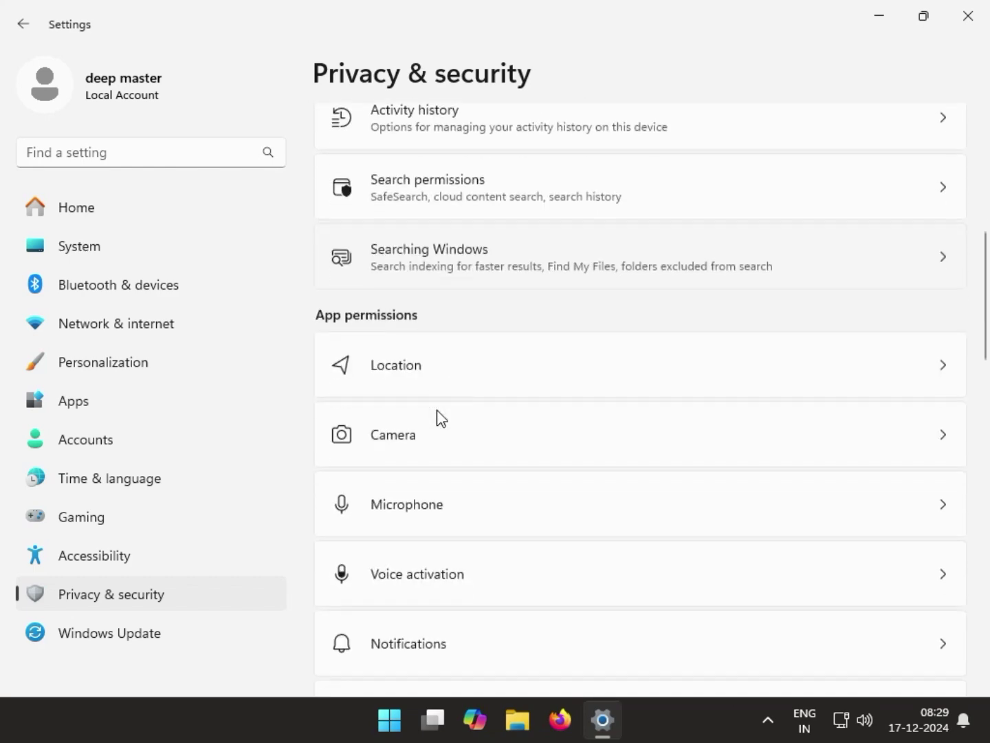
In the Camera privacy settings, switch camera access off and back on, and allow Desktop App Web Viewer to use the camera.
{"action": "left_click", "coordinate": [391, 420]}
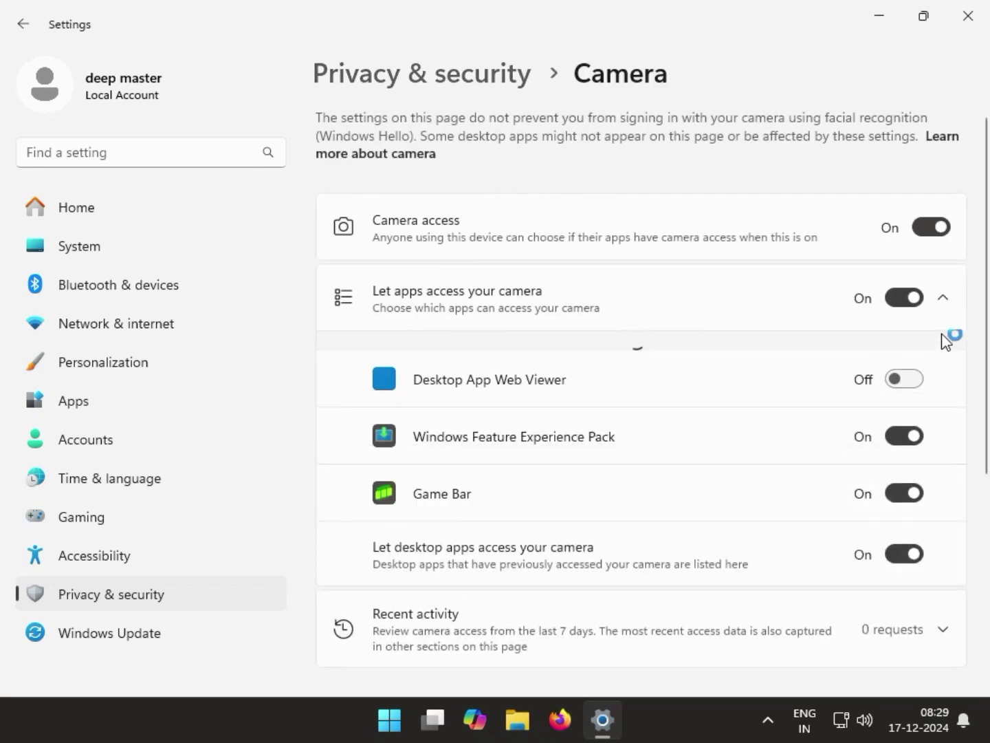
{"action": "left_click", "coordinate": [936, 230]}
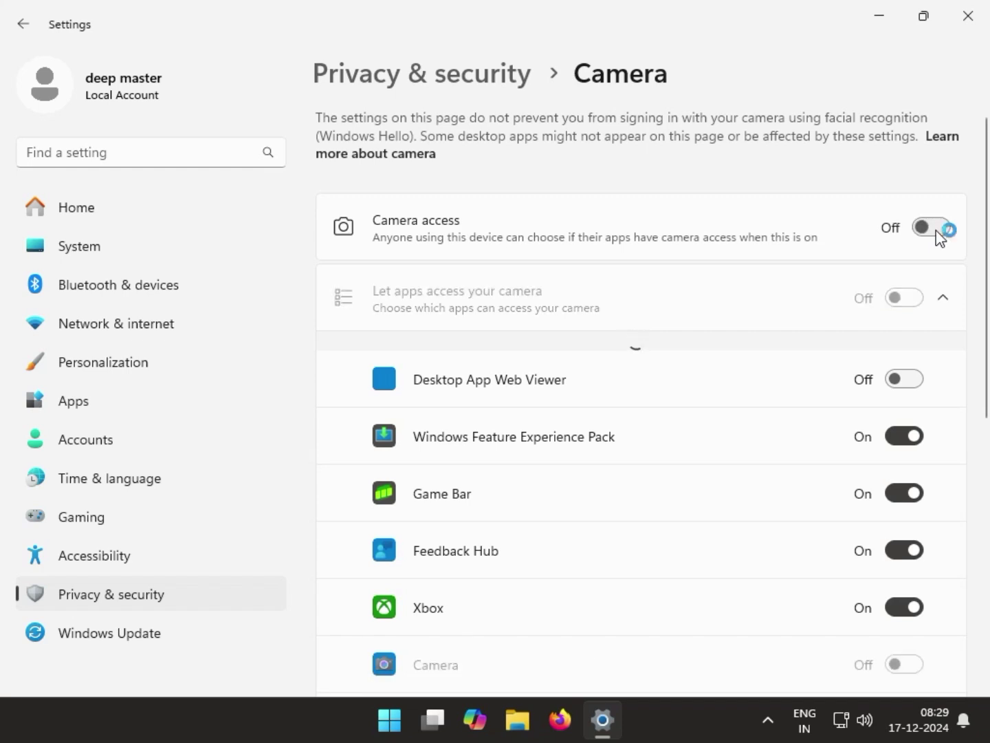
{"action": "left_click", "coordinate": [939, 232]}
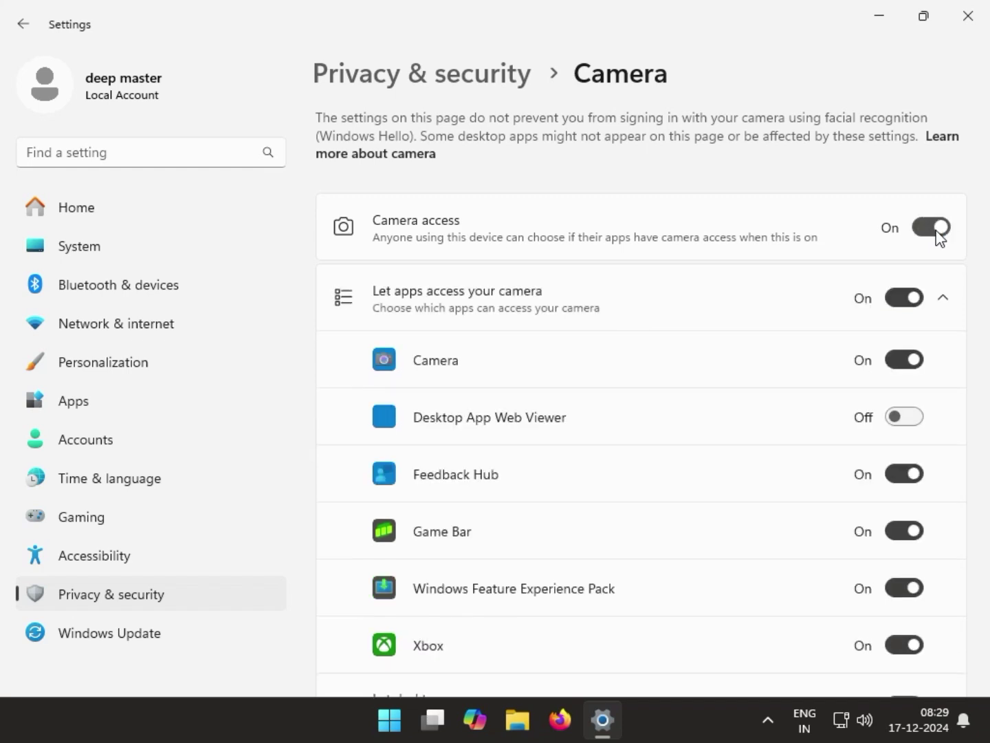
{"action": "left_click", "coordinate": [895, 423]}
{"action": "scroll", "coordinate": [895, 430], "scroll_direction": "down", "scroll_amount": 1}
{"action": "scroll", "coordinate": [896, 431], "scroll_direction": "down", "scroll_amount": 6}
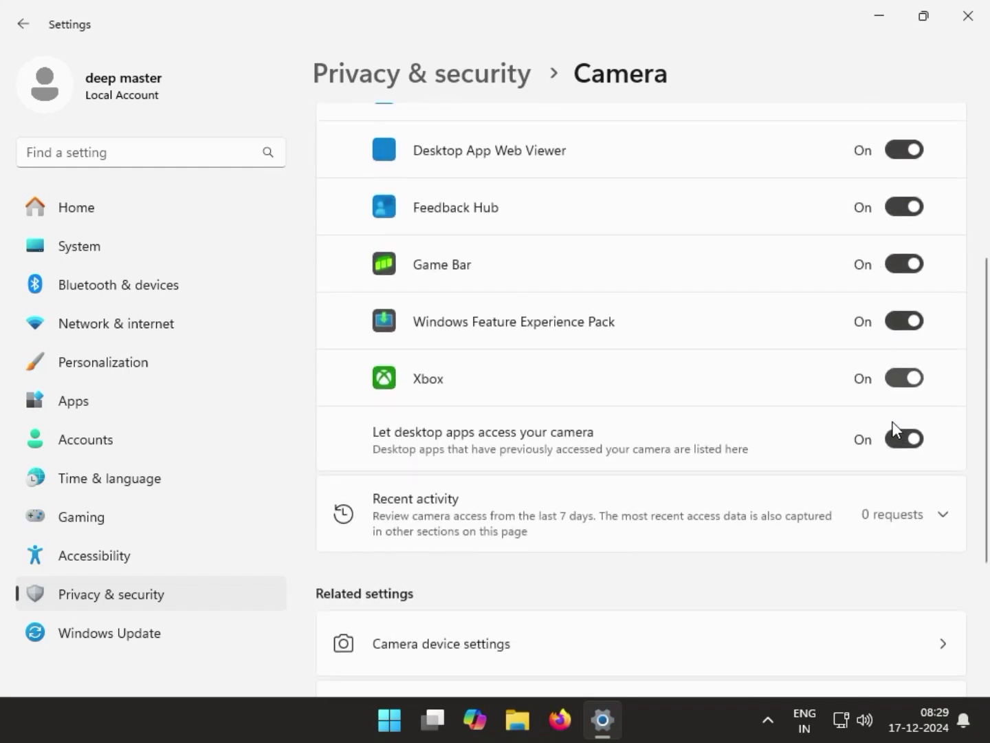
Check the connected cameras in the camera device settings, and close Settings.
{"action": "scroll", "coordinate": [896, 429], "scroll_direction": "down", "scroll_amount": 1}
{"action": "left_click", "coordinate": [539, 431]}
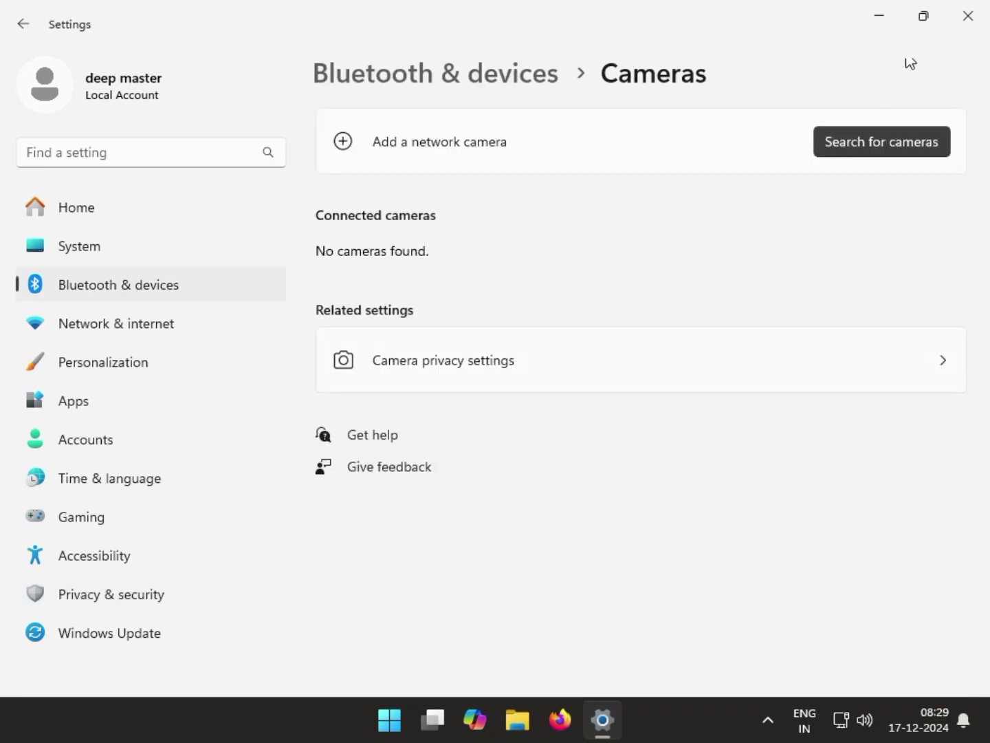
{"action": "left_click", "coordinate": [960, 24]}
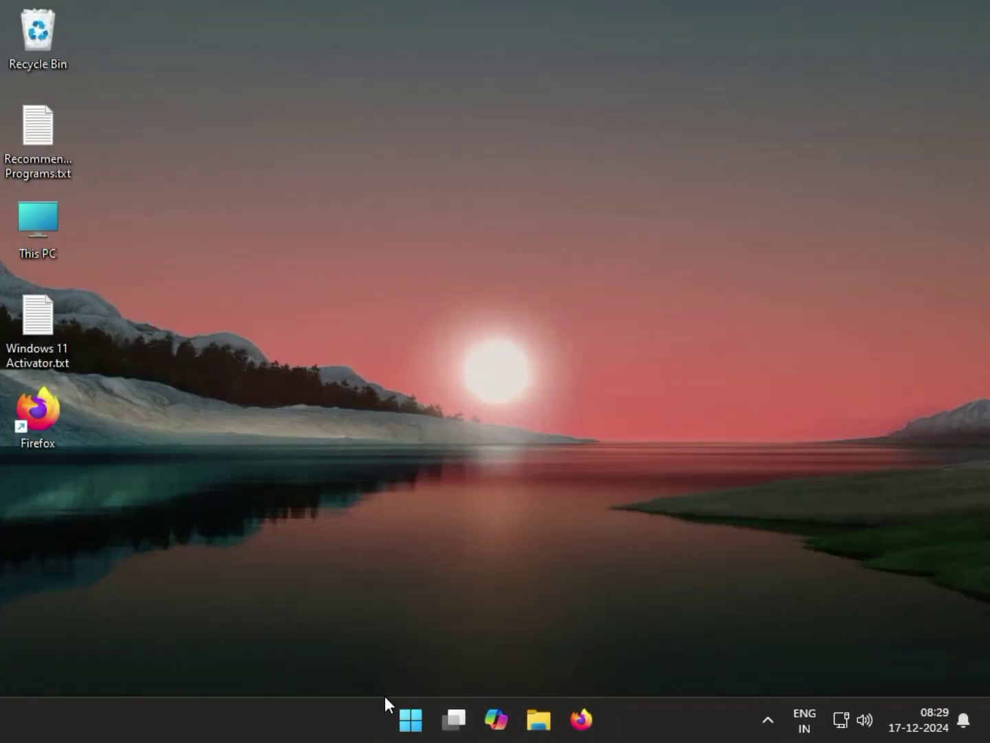
Reopen Settings and show the advanced options of the installed Camera app.
{"action": "left_click", "coordinate": [411, 721]}
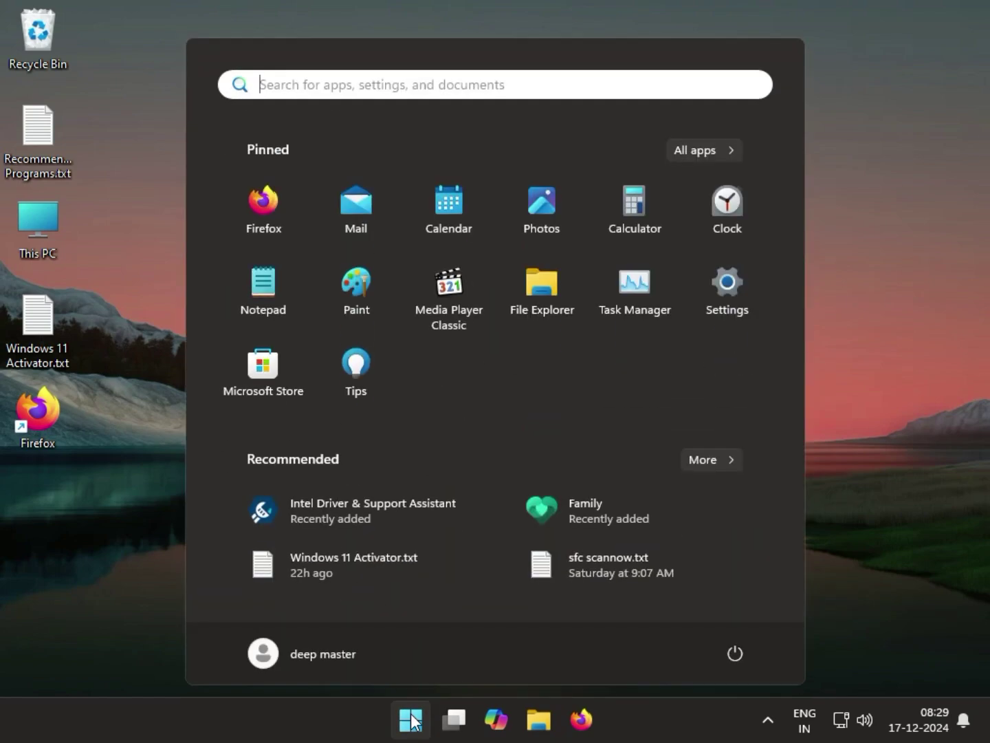
{"action": "left_click", "coordinate": [726, 294]}
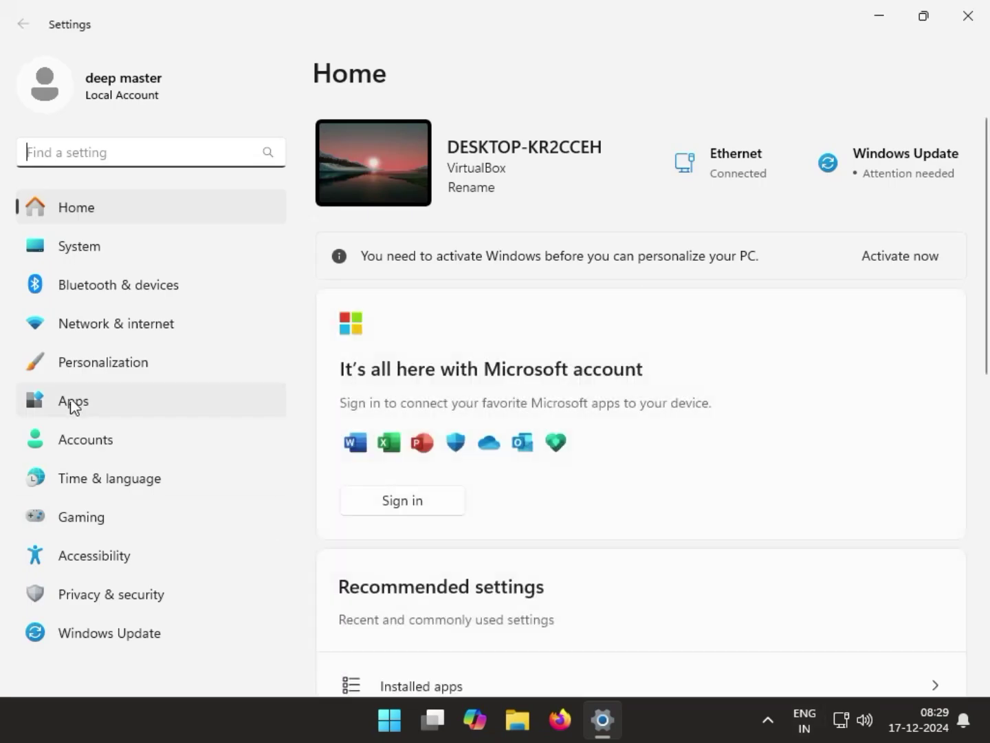
{"action": "left_click", "coordinate": [73, 402]}
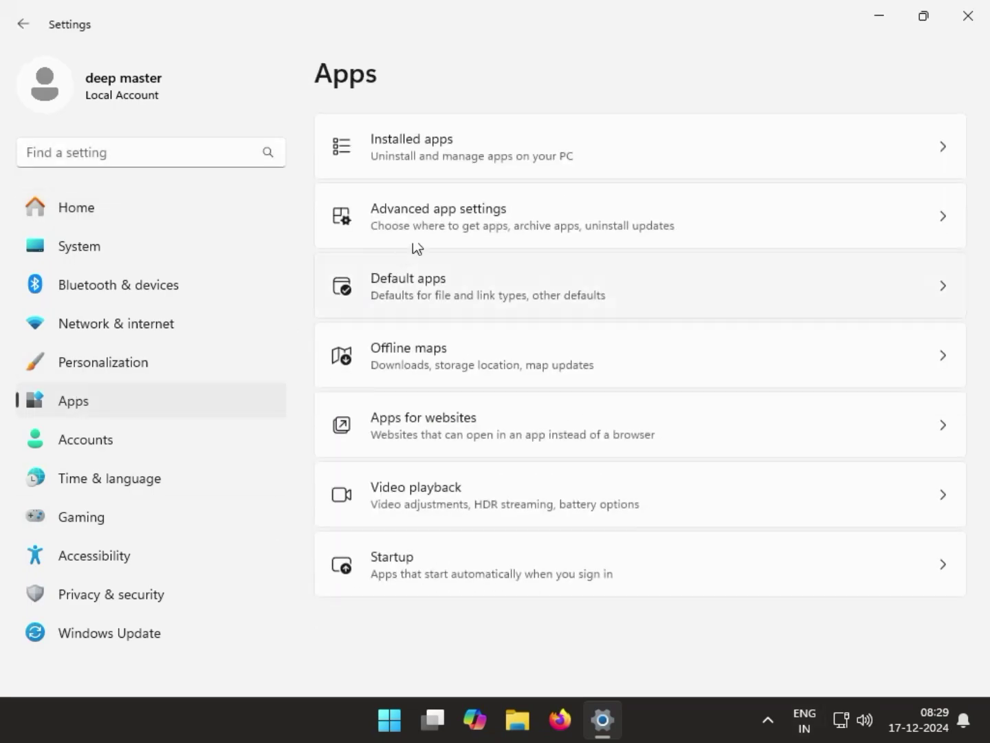
{"action": "left_click", "coordinate": [473, 172]}
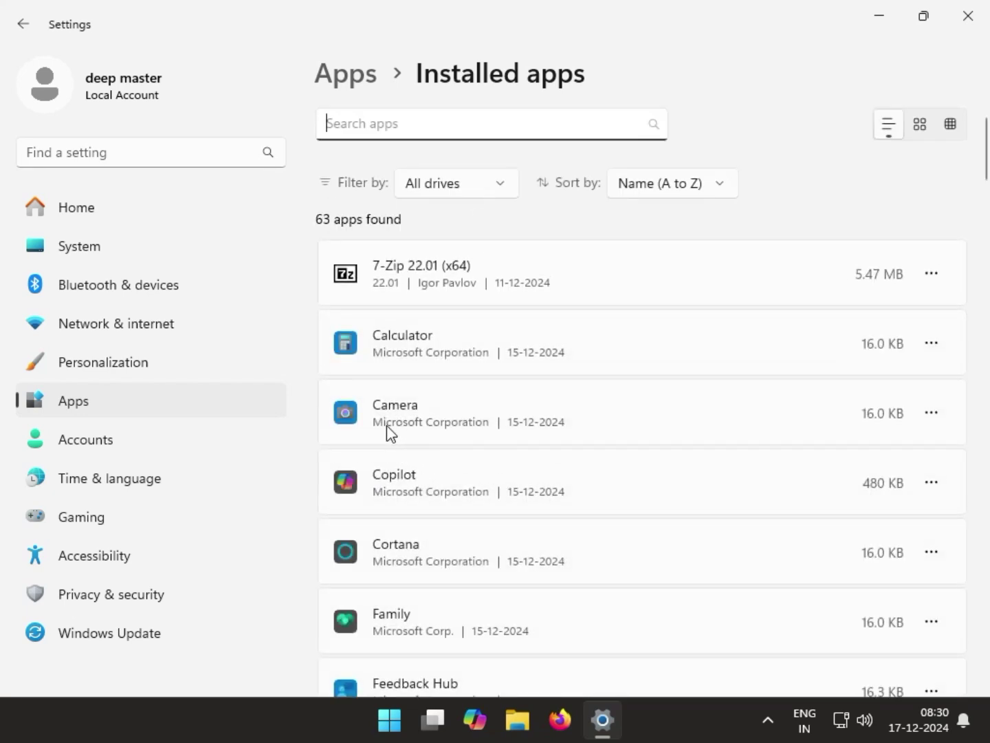
{"action": "left_click", "coordinate": [931, 413]}
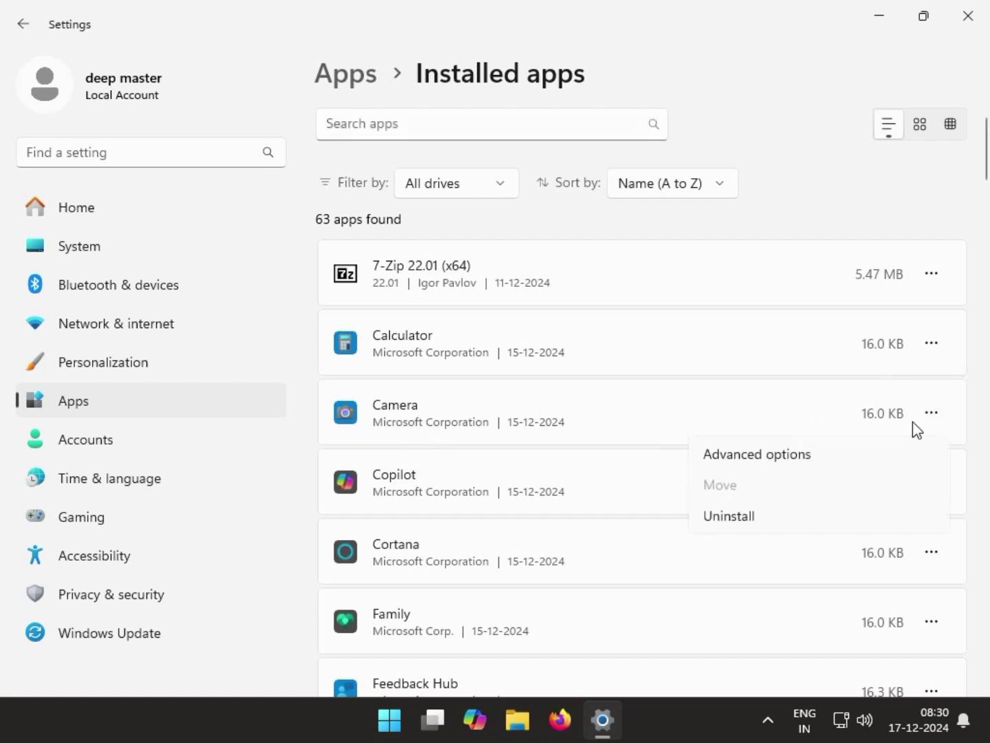
{"action": "left_click", "coordinate": [748, 465]}
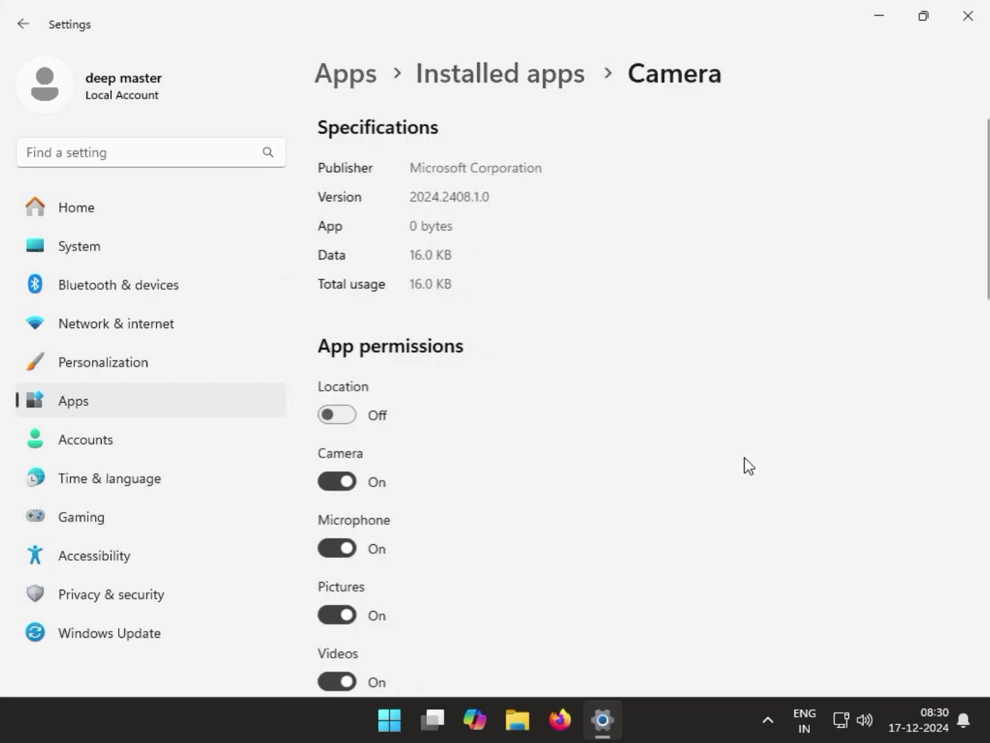
Reset the Camera app and confirm deleting its data.
{"action": "scroll", "coordinate": [625, 508], "scroll_direction": "down", "scroll_amount": 10}
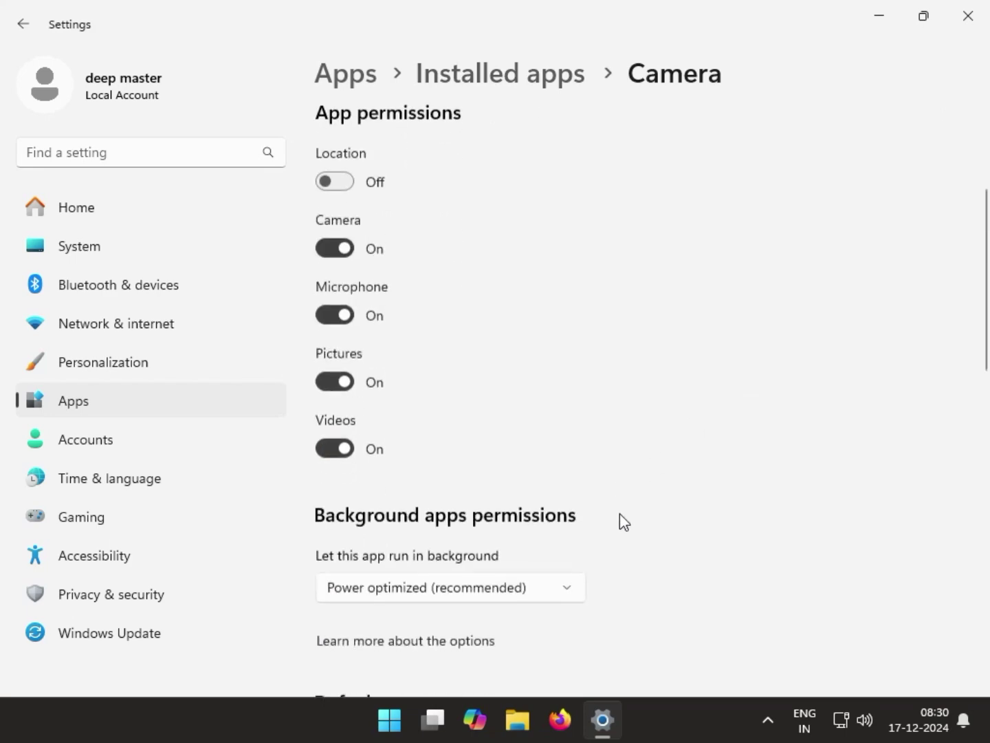
{"action": "scroll", "coordinate": [619, 513], "scroll_direction": "down", "scroll_amount": 4}
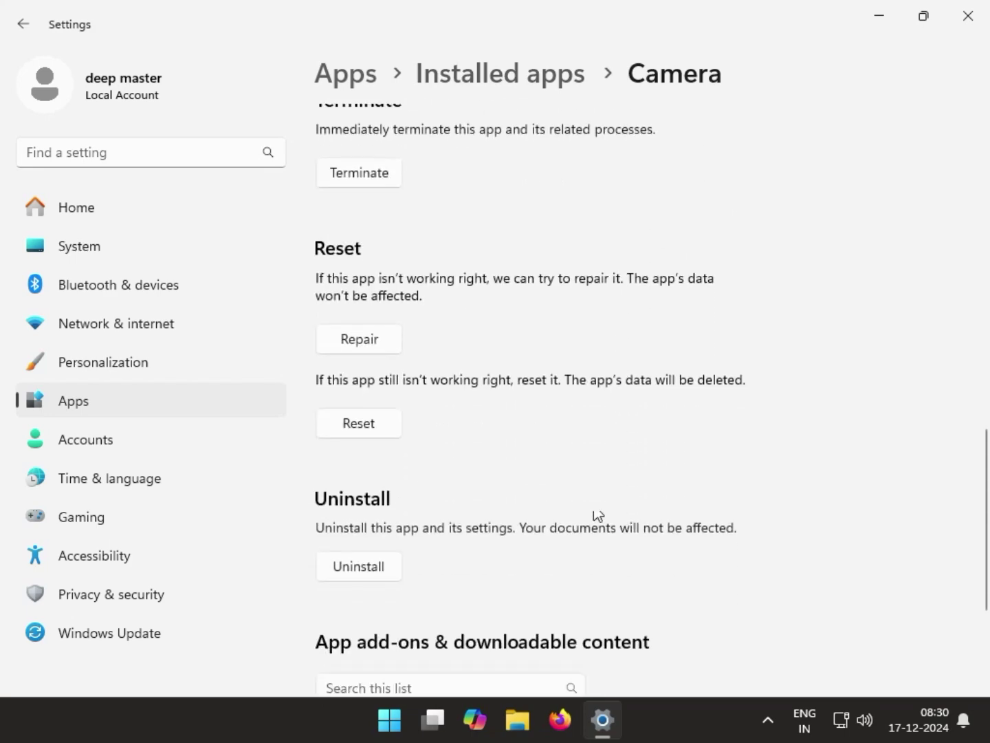
{"action": "left_click", "coordinate": [346, 430]}
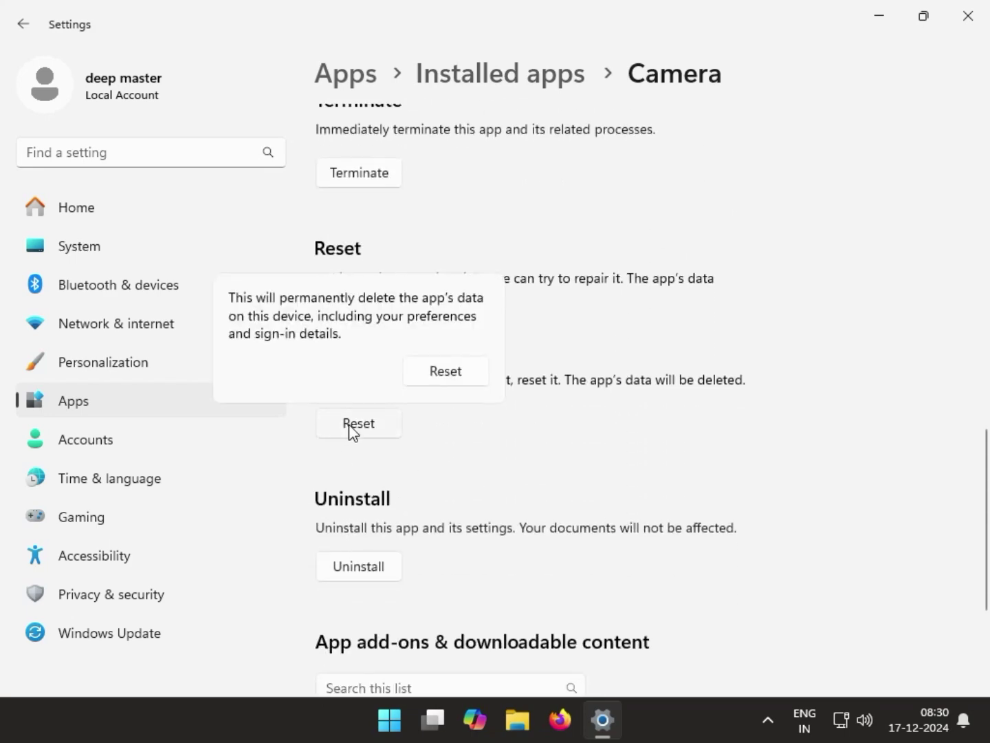
{"action": "left_click", "coordinate": [445, 372]}
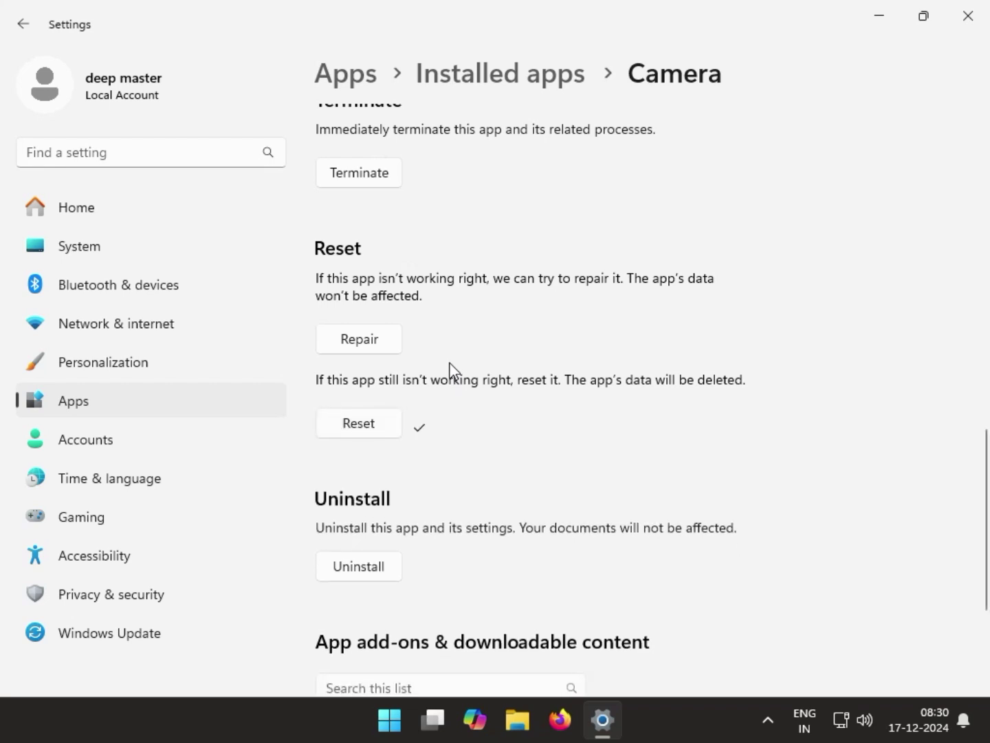
Repair the Camera app, terminate its processes, and close Settings.
{"action": "left_click", "coordinate": [389, 336]}
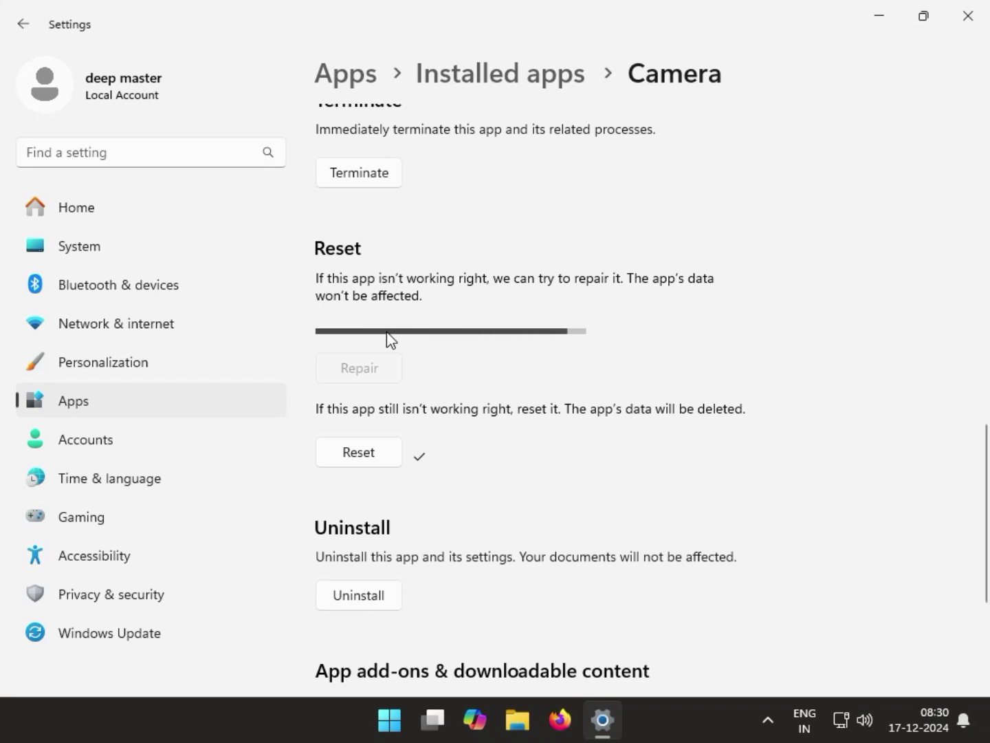
{"action": "left_click", "coordinate": [374, 176]}
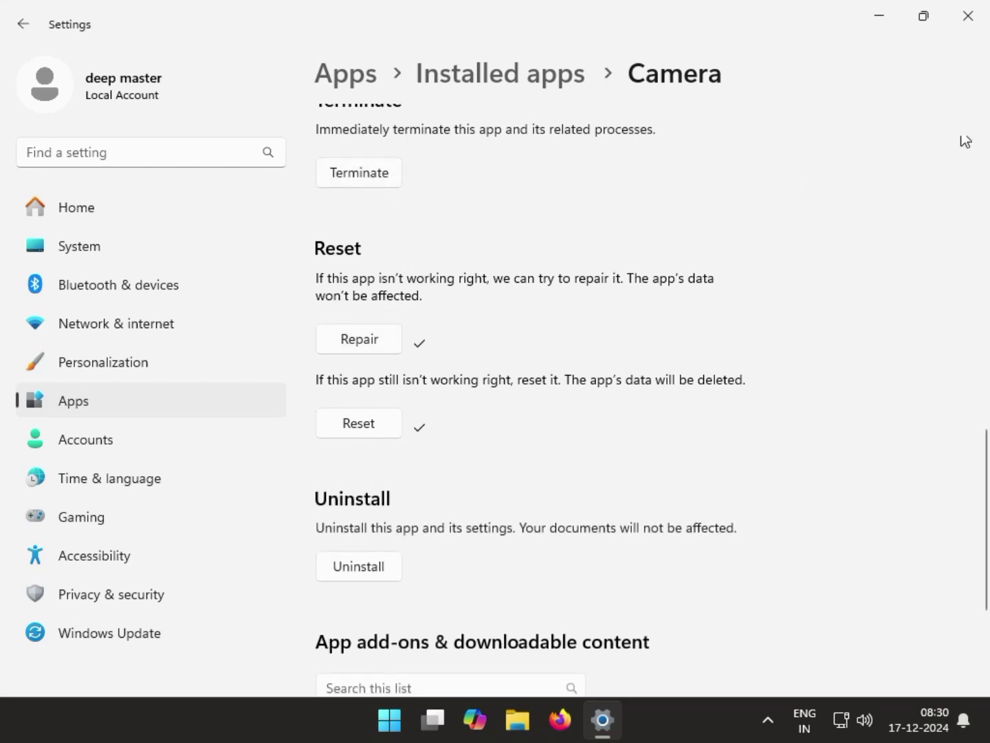
{"action": "left_click", "coordinate": [968, 15]}
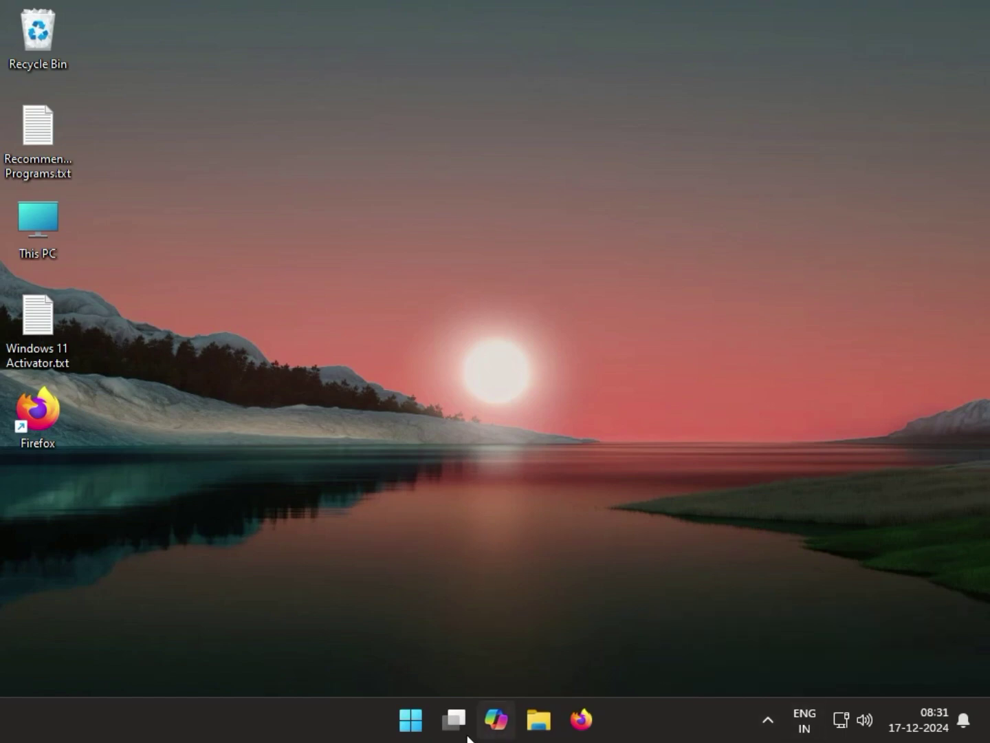
Scan for hardware changes in Device Manager, and close it.
{"action": "right_click", "coordinate": [412, 722]}
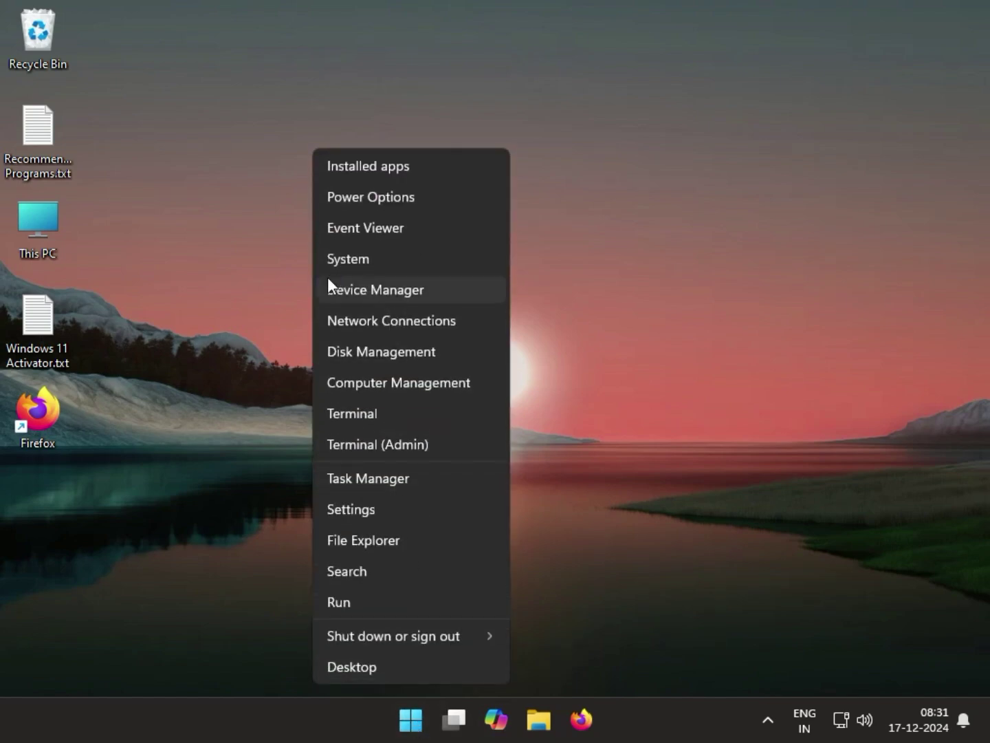
{"action": "left_click", "coordinate": [382, 288]}
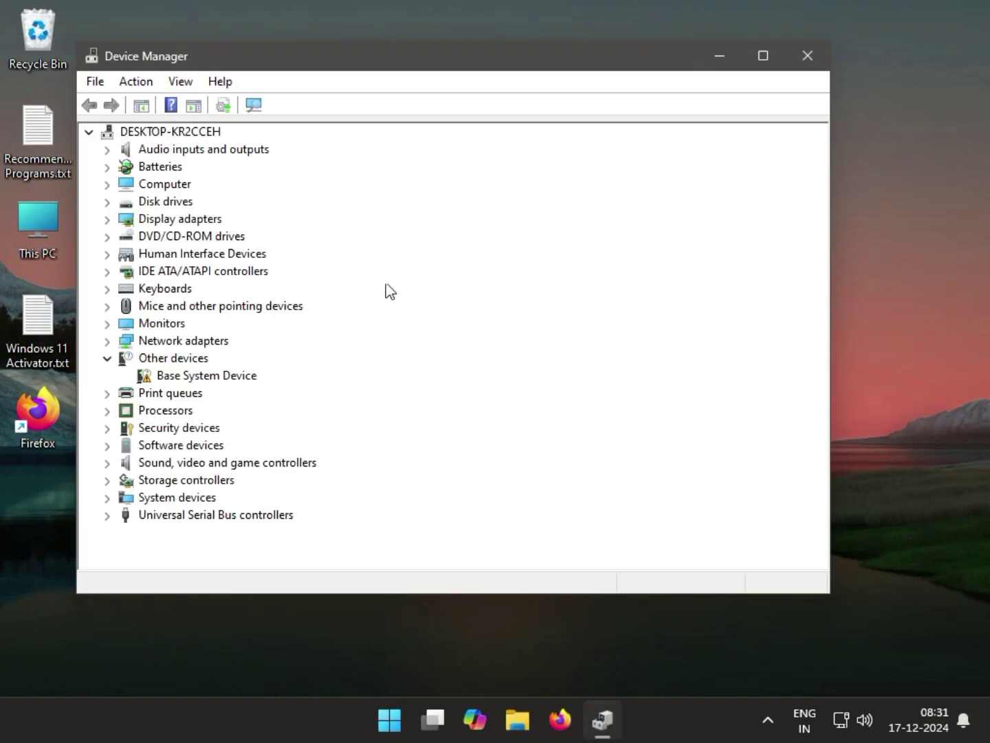
{"action": "left_click", "coordinate": [253, 107]}
{"action": "left_click", "coordinate": [253, 106]}
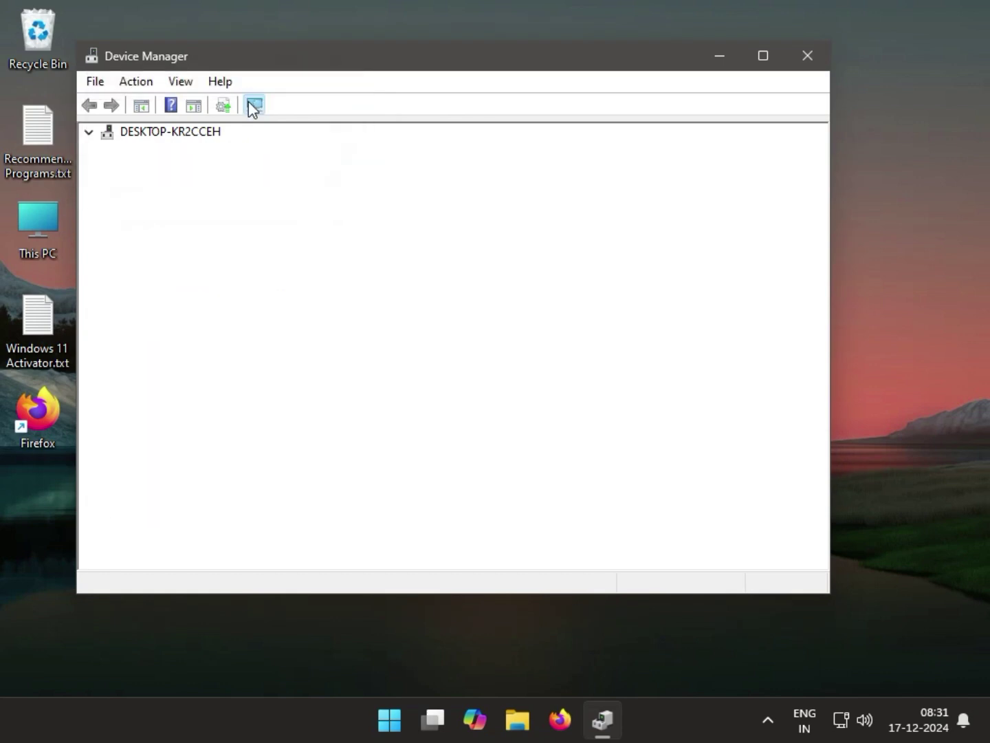
{"action": "left_click", "coordinate": [801, 64]}
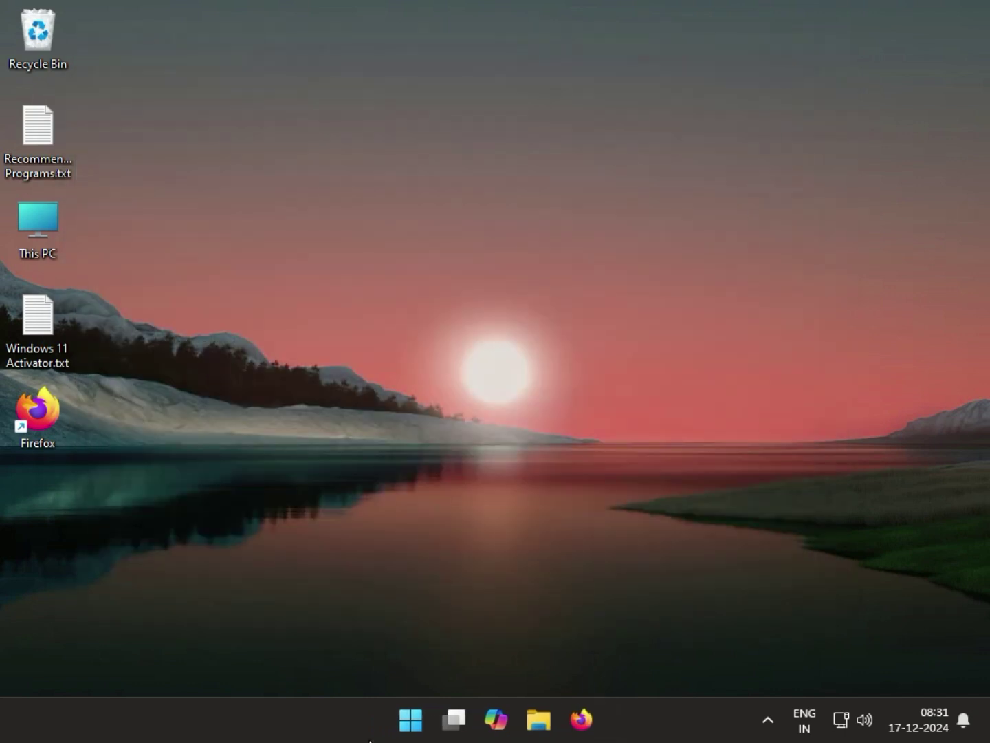
Check for new updates in the Windows Update settings, and close Settings.
{"action": "left_click", "coordinate": [410, 729]}
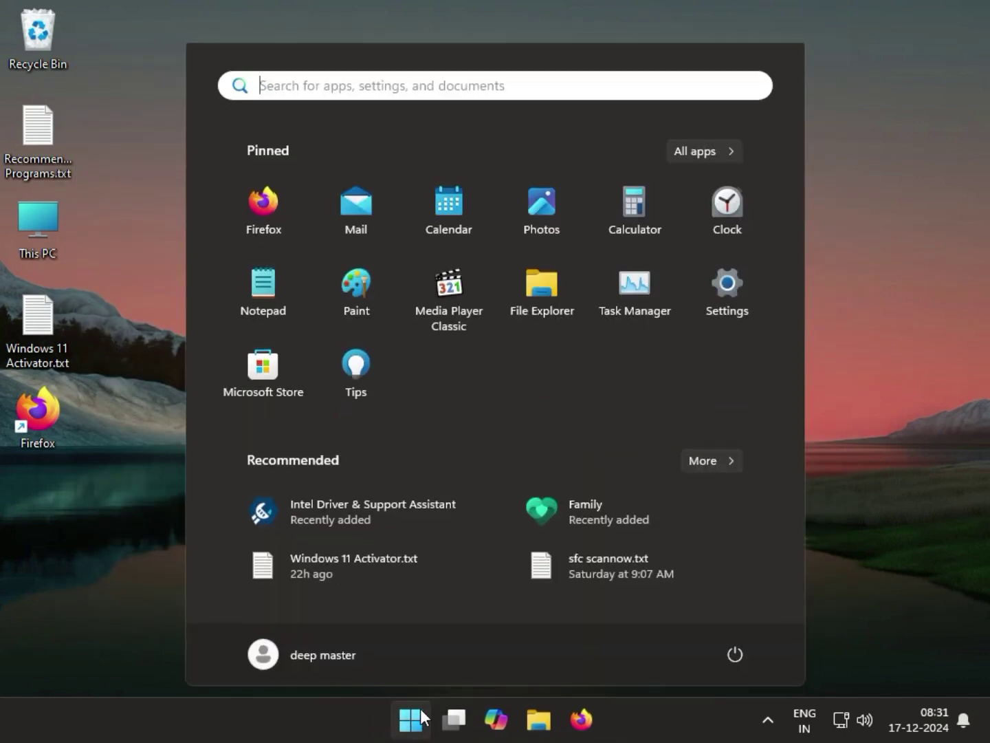
{"action": "left_click", "coordinate": [737, 303]}
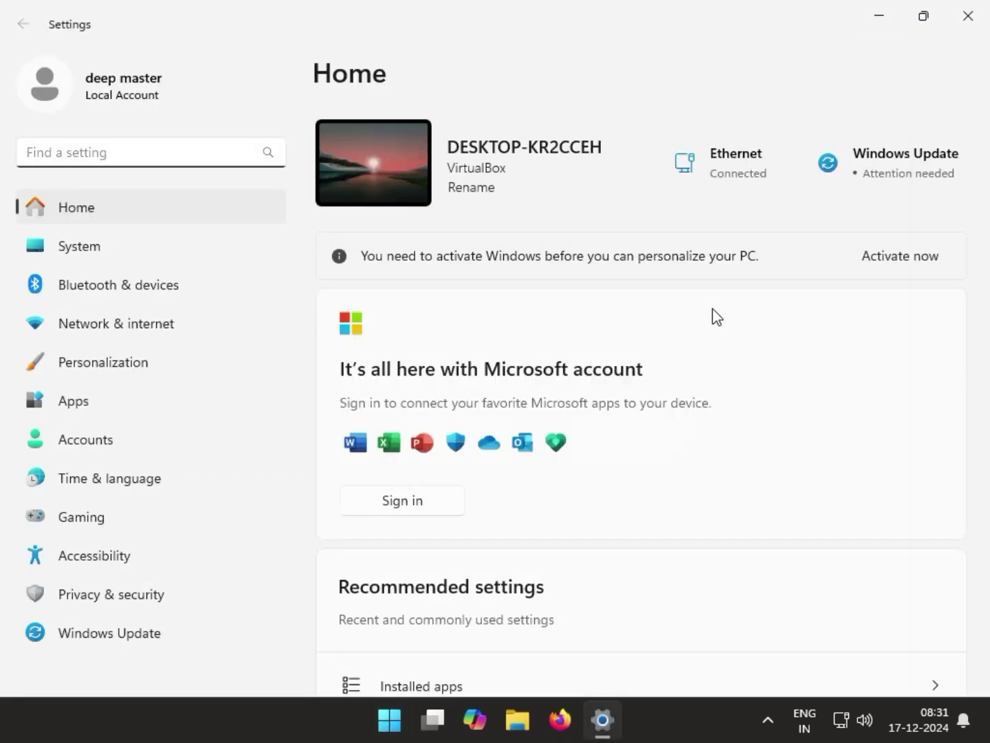
{"action": "left_click", "coordinate": [119, 637]}
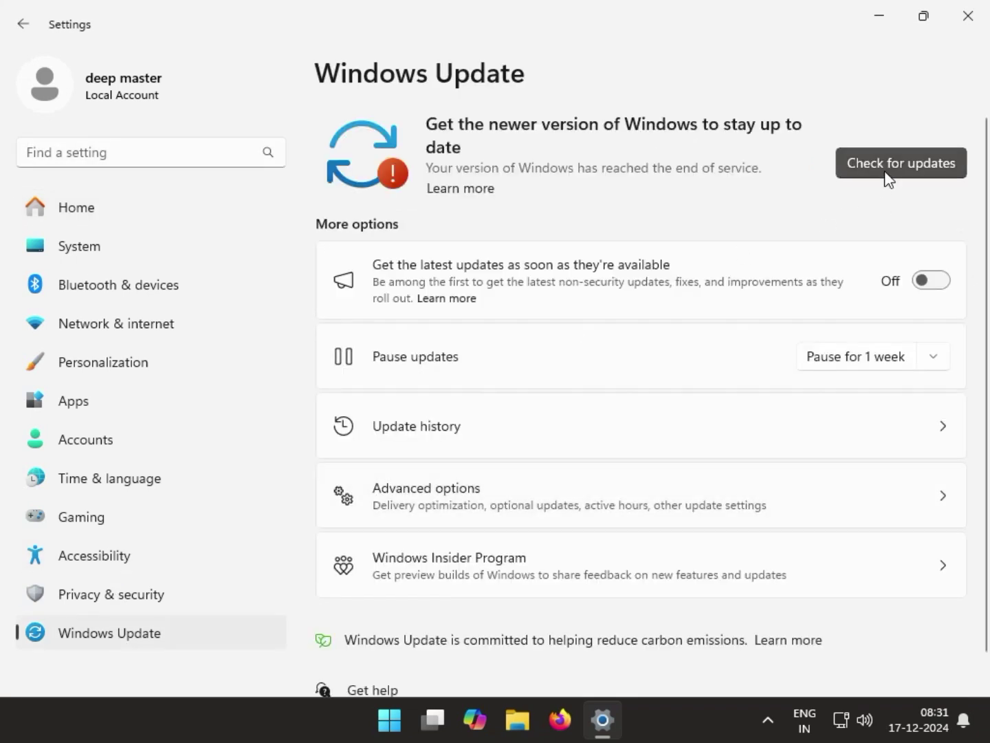
{"action": "left_click", "coordinate": [888, 179]}
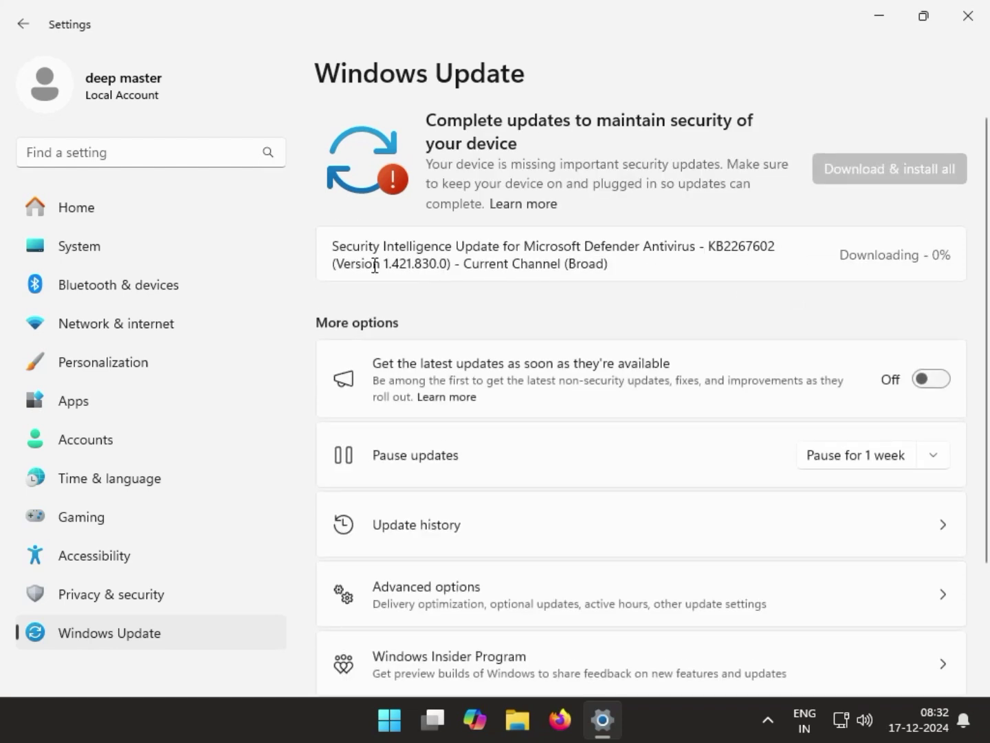
{"action": "left_click_drag", "start_coordinate": [716, 249], "coordinate": [773, 249]}
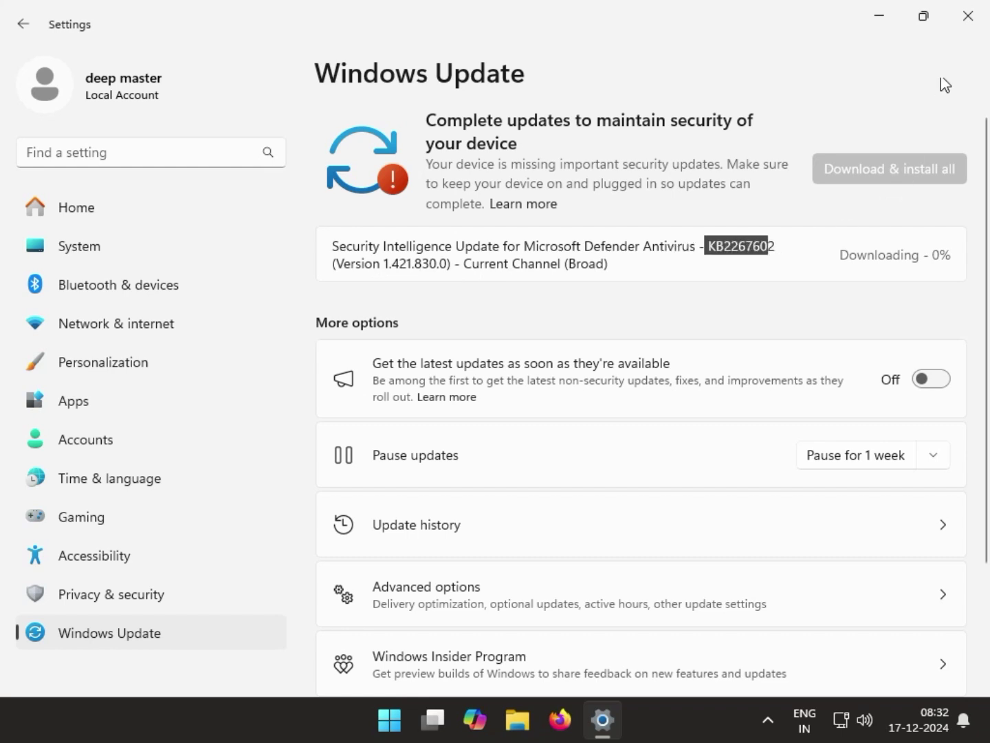
{"action": "left_click", "coordinate": [968, 16]}
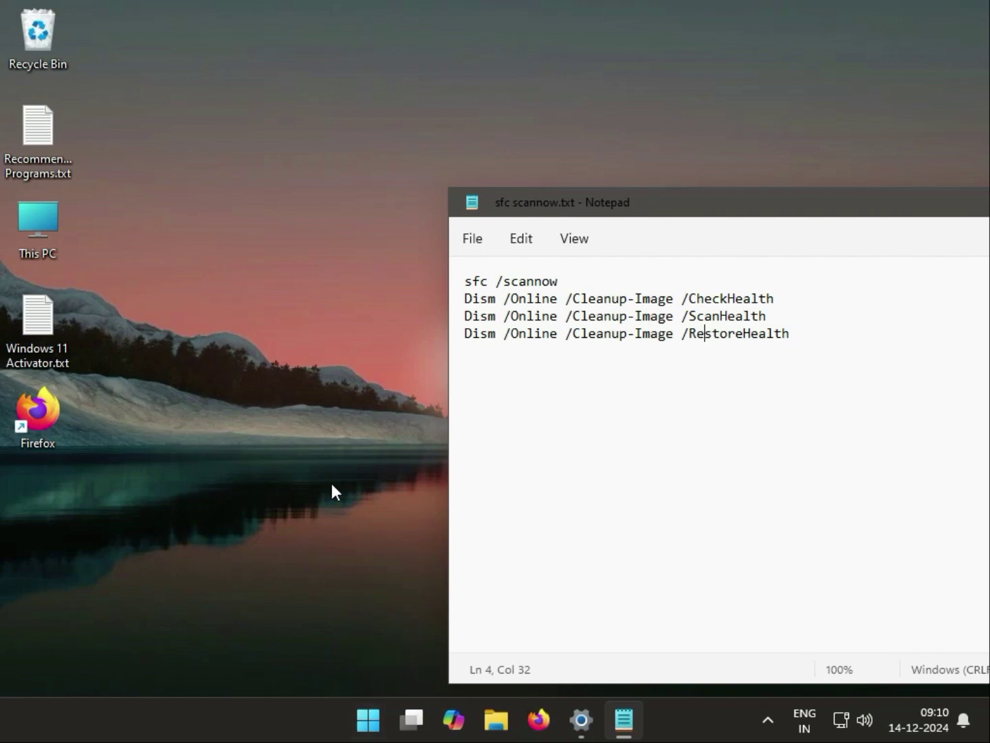
Review the sfc /scannow command and the three Dism /Online /Cleanup-Image commands in sfc scannow.txt.
{"action": "left_click_drag", "start_coordinate": [528, 365], "coordinate": [455, 292]}
{"action": "left_click_drag", "start_coordinate": [794, 337], "coordinate": [451, 273]}
{"action": "left_click", "coordinate": [415, 368]}
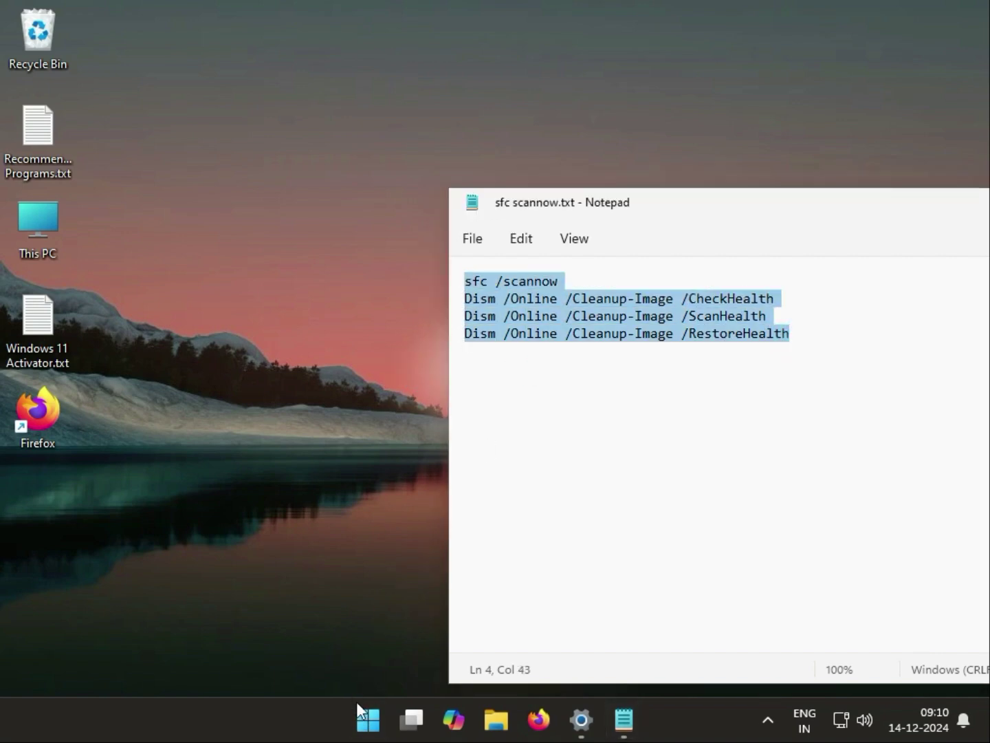
Search for cmd and open Command Prompt as administrator, approving the elevation request.
{"action": "left_click", "coordinate": [369, 721]}
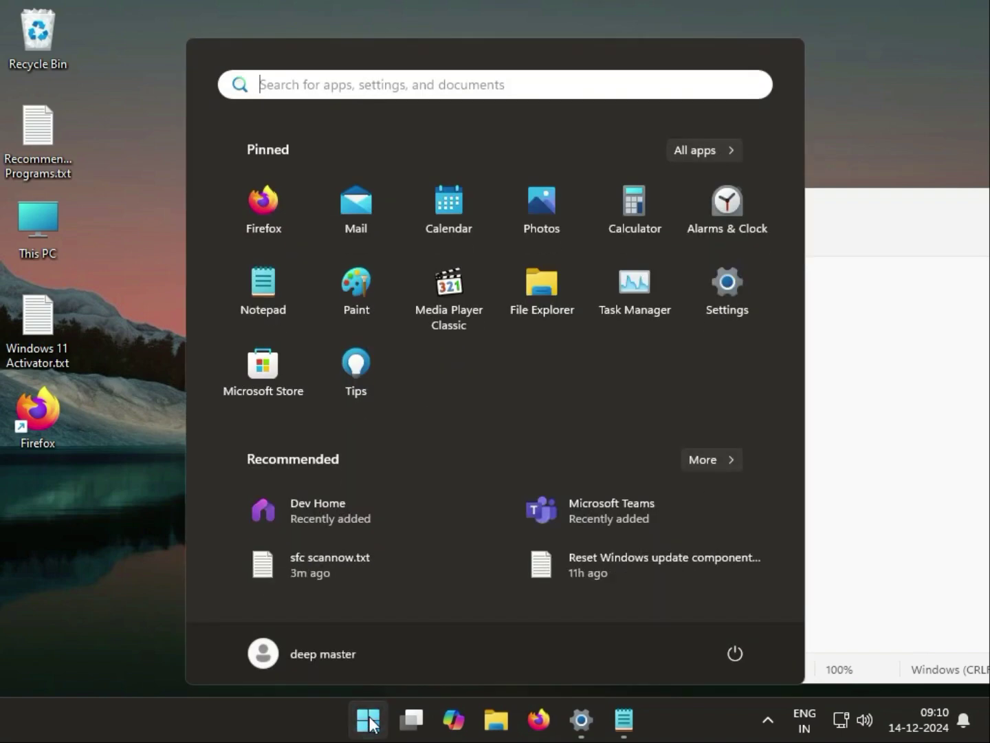
{"action": "type", "text": "cm"}
{"action": "type", "text": "d"}
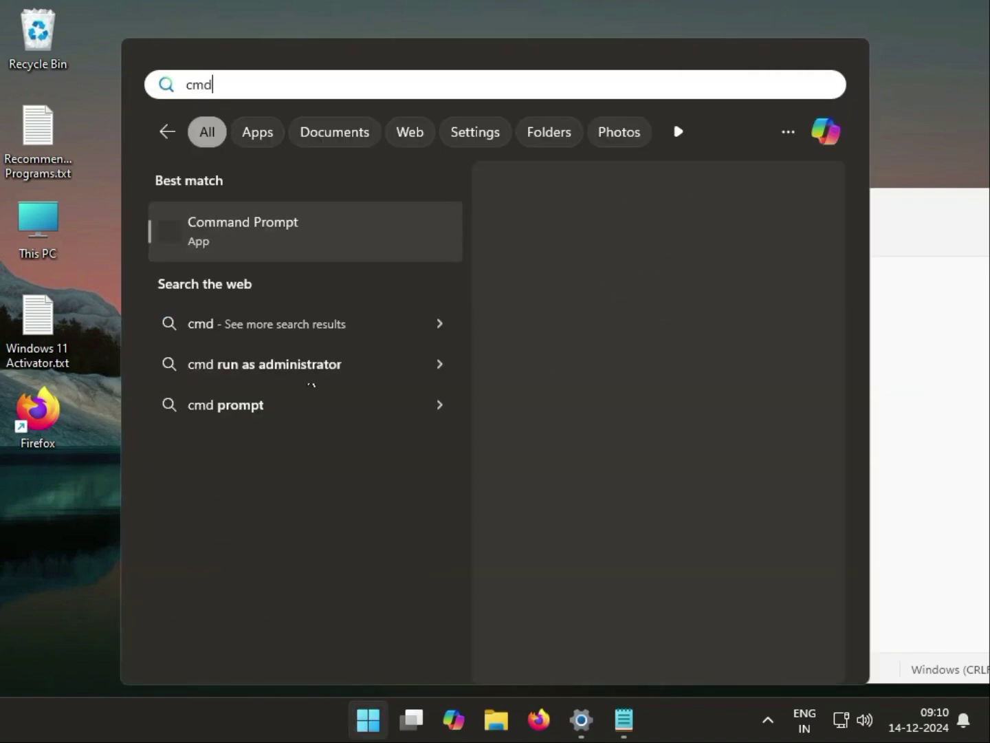
{"action": "right_click", "coordinate": [300, 251]}
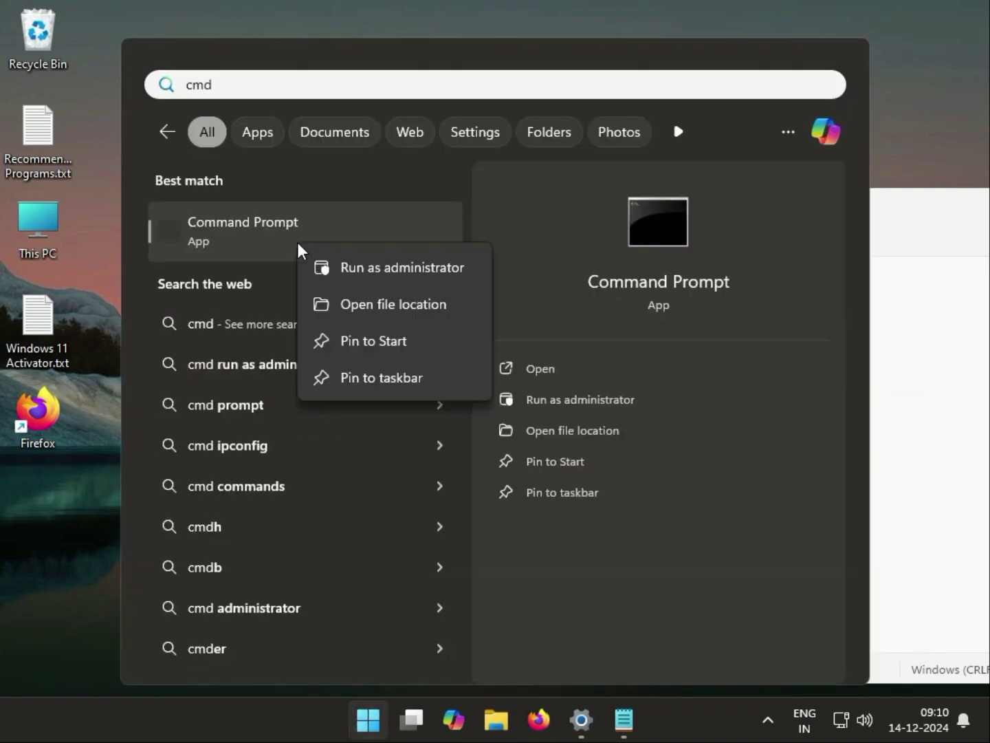
{"action": "left_click", "coordinate": [405, 269]}
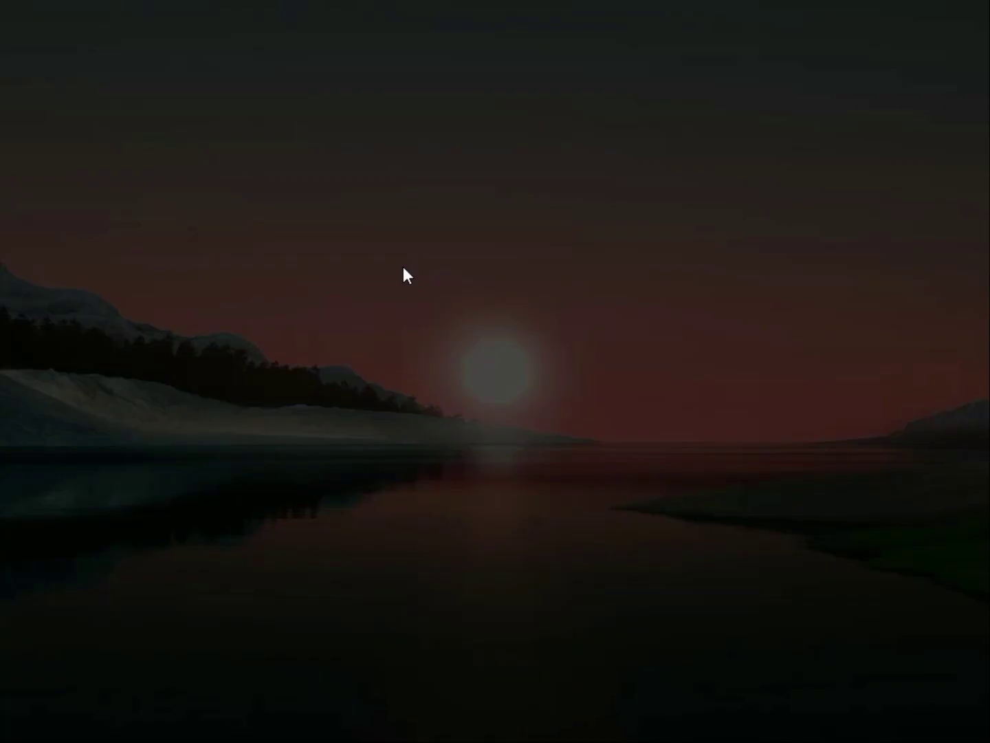
{"action": "left_click", "coordinate": [403, 519]}
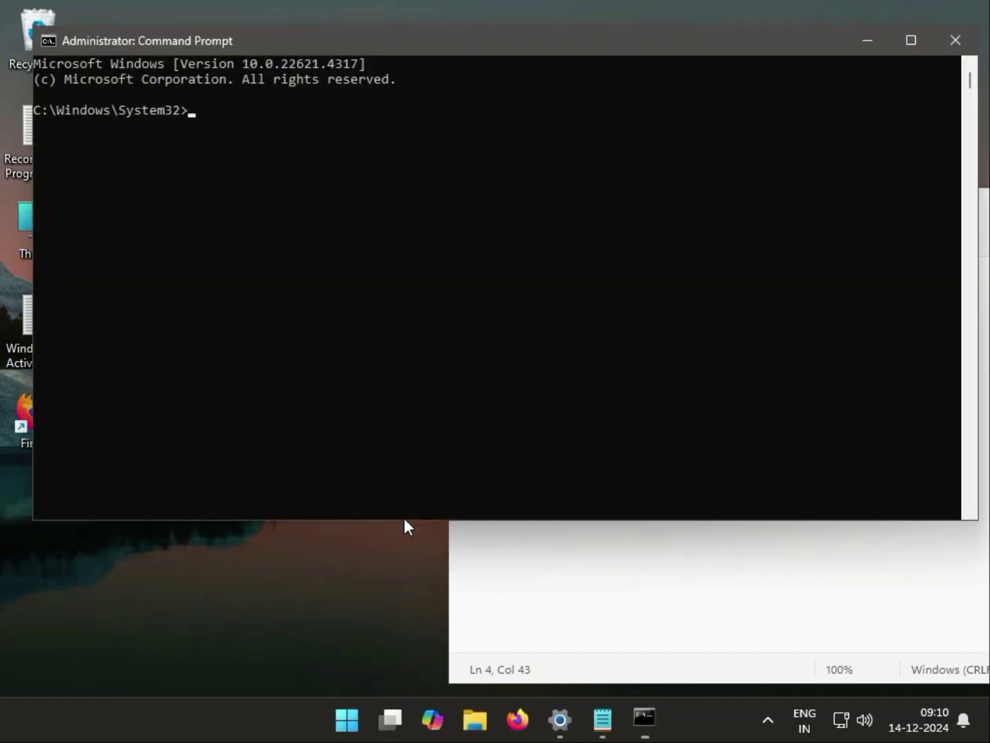
Copy the sfc /scannow command from sfc scannow.txt and run it in the administrator Command Prompt.
{"action": "left_click", "coordinate": [536, 558]}
{"action": "left_click_drag", "start_coordinate": [464, 281], "coordinate": [562, 281]}
{"action": "key", "text": "ctrl+c"}
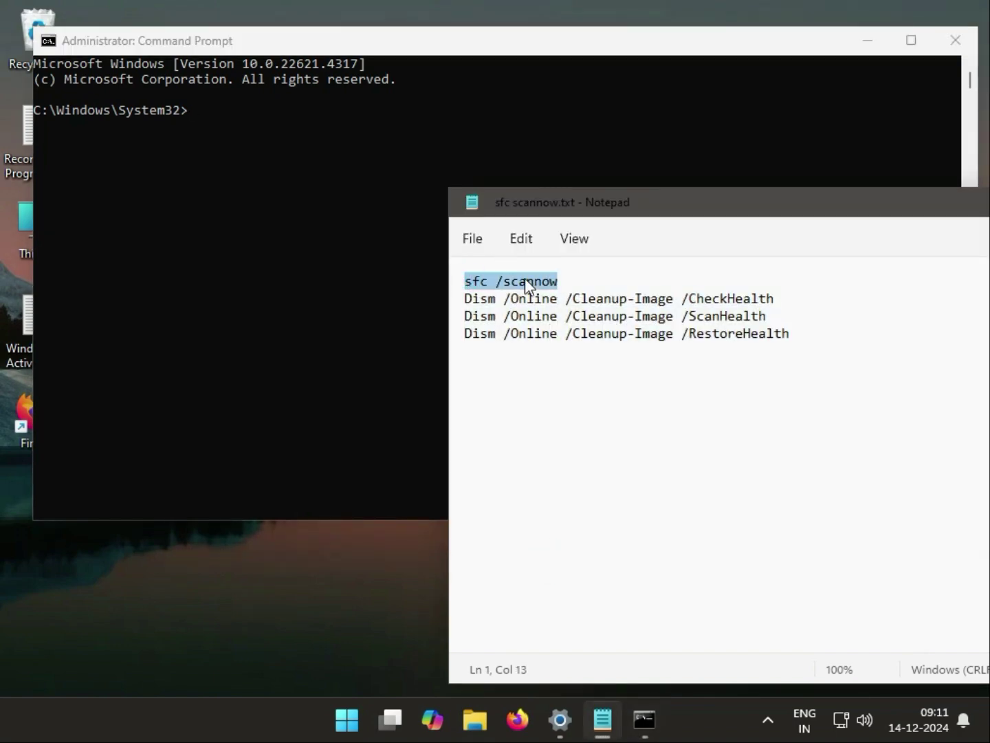
{"action": "left_click", "coordinate": [197, 113]}
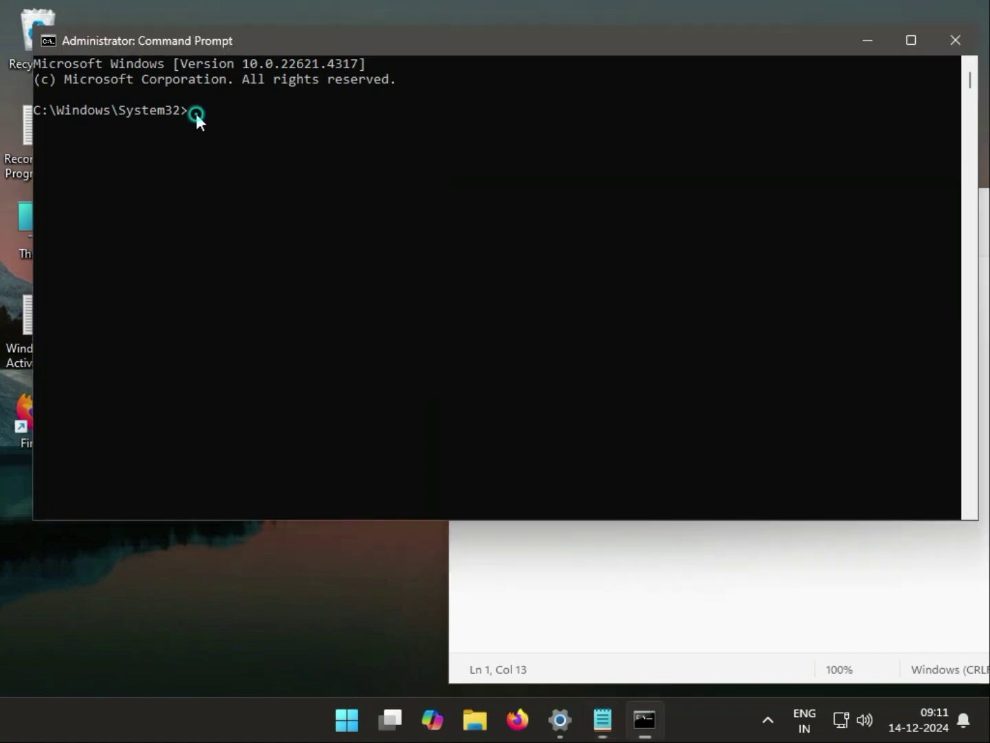
{"action": "key", "text": "ctrl+v"}
{"action": "key", "text": "Return"}
Look over the Dism commands in sfc scannow.txt during the system scan, and return to Command Prompt for its result.
{"action": "left_click", "coordinate": [625, 587]}
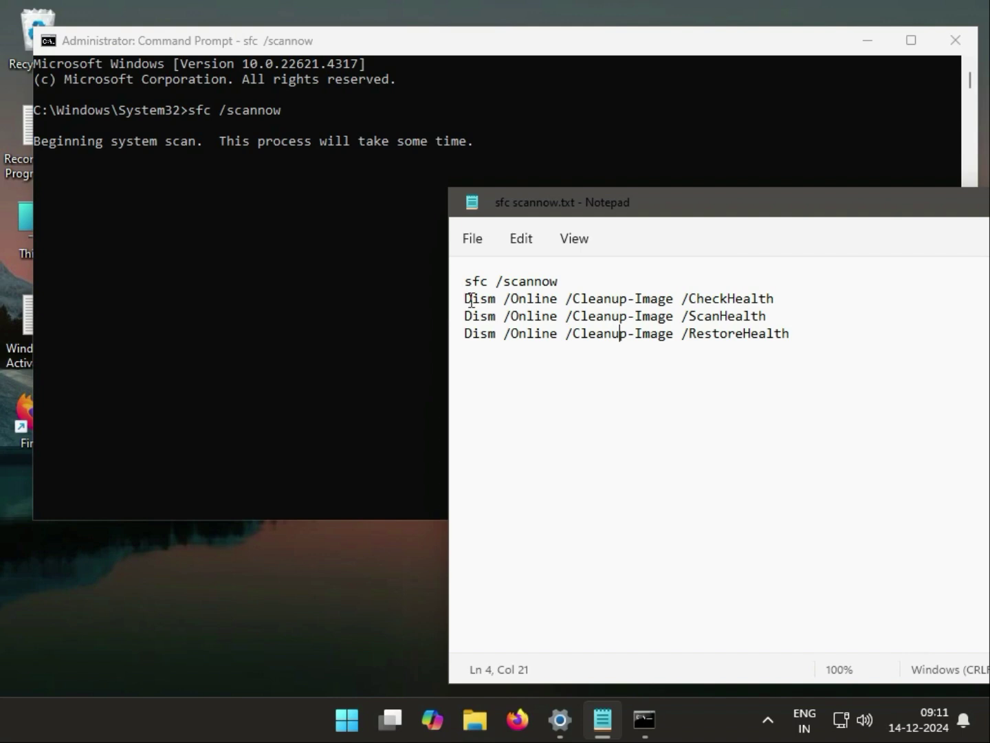
{"action": "left_click_drag", "start_coordinate": [469, 301], "coordinate": [804, 299]}
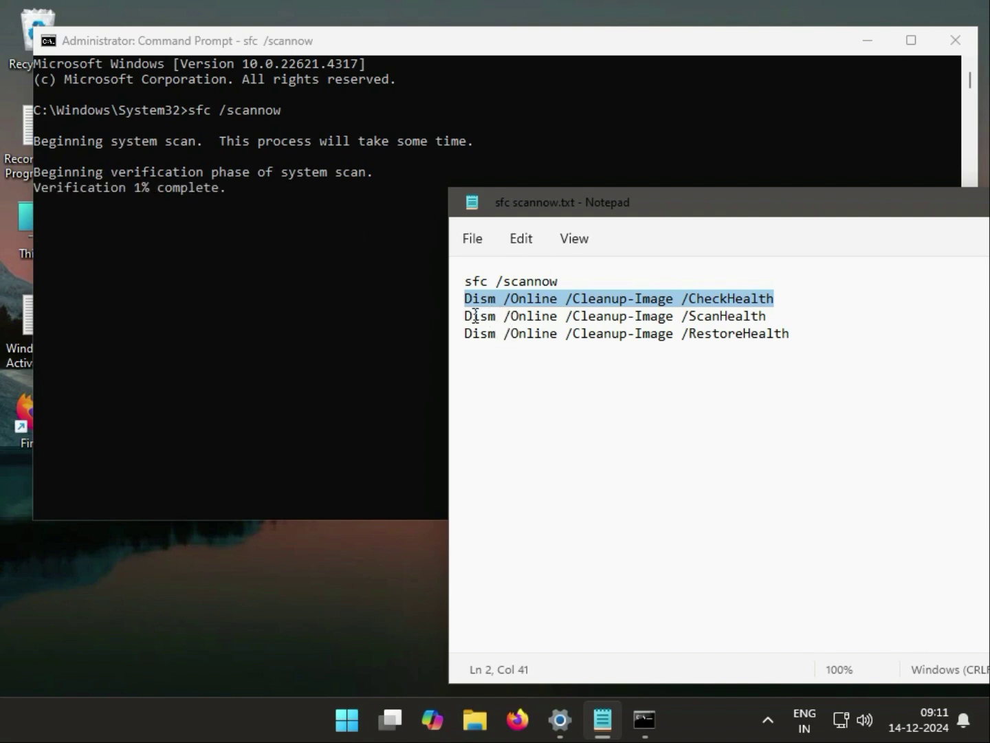
{"action": "left_click", "coordinate": [467, 281]}
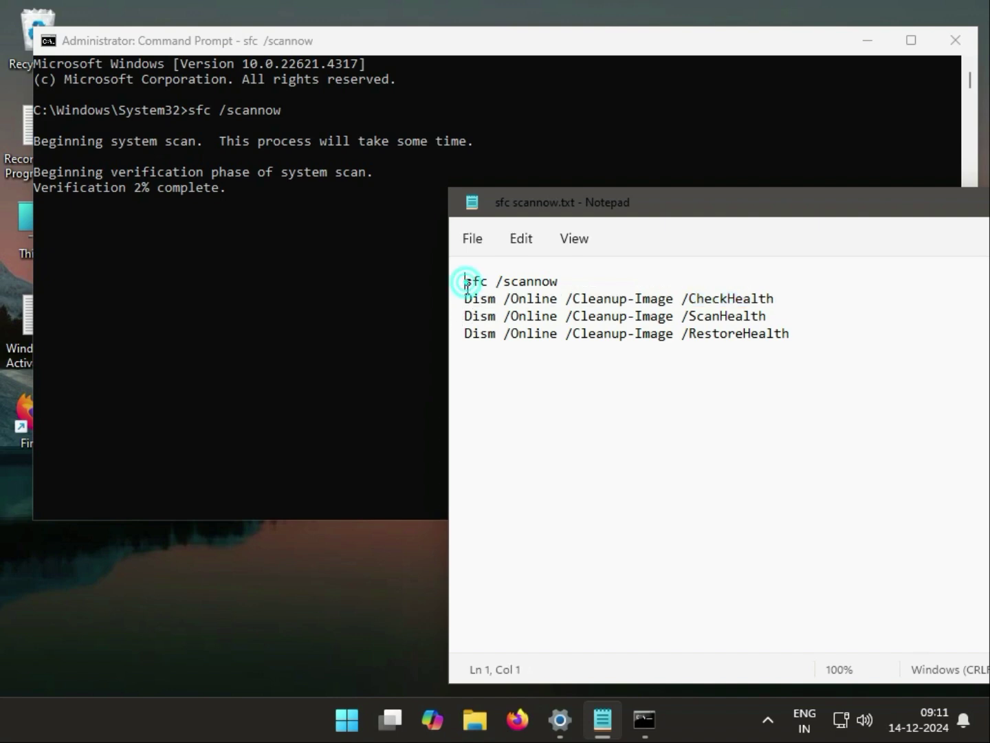
{"action": "left_click", "coordinate": [459, 304]}
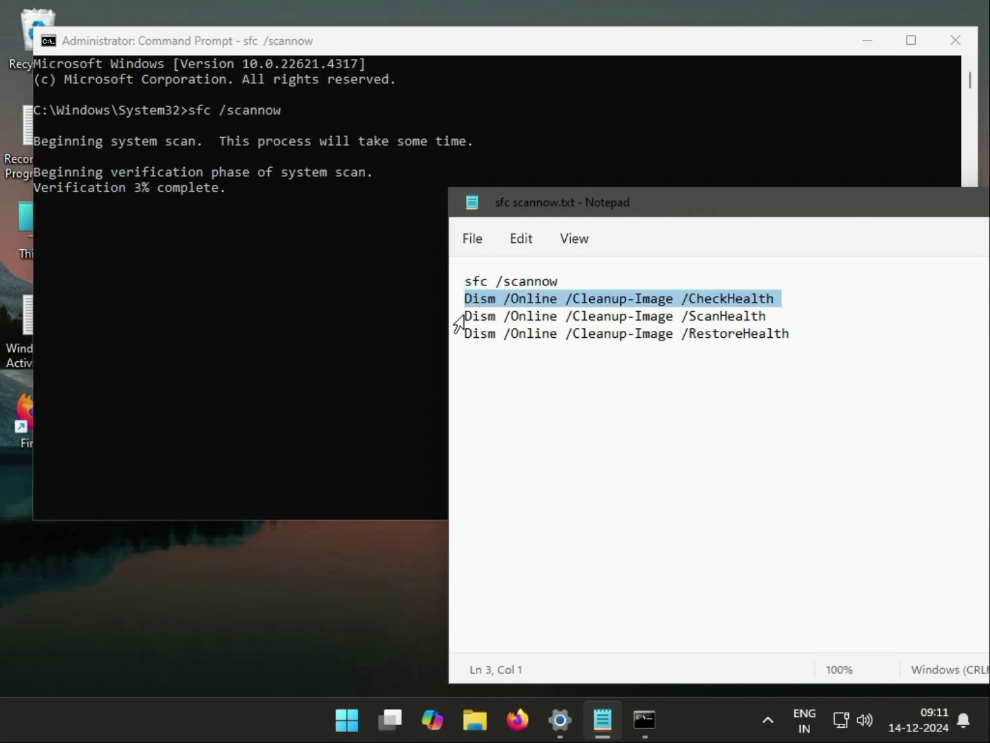
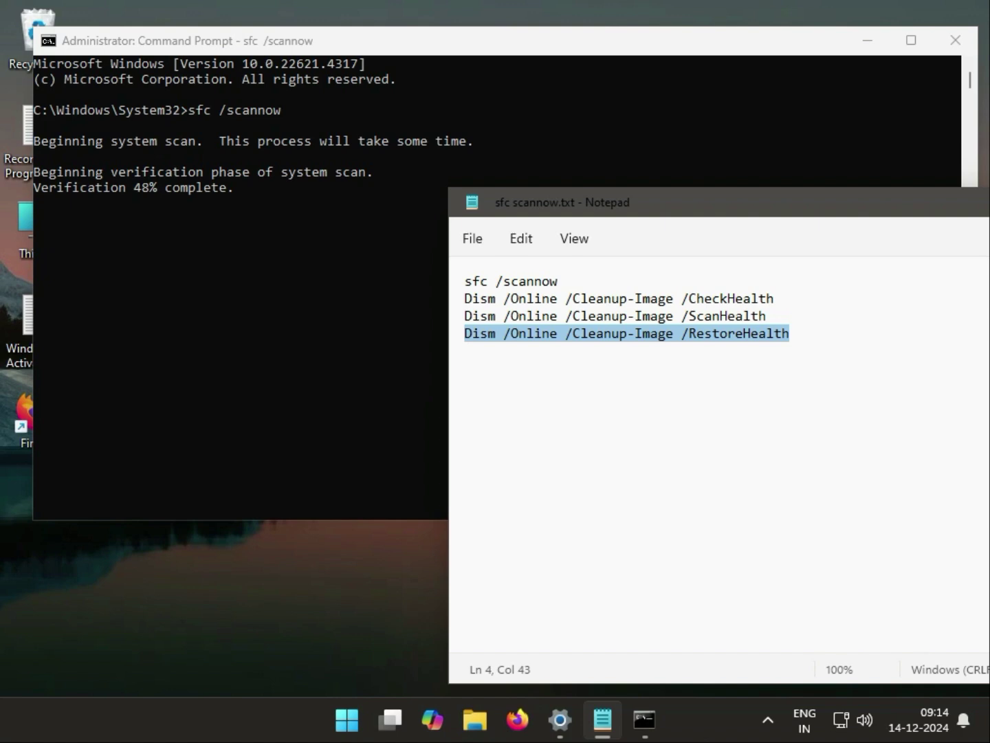
{"action": "key", "text": "alt+Tab"}
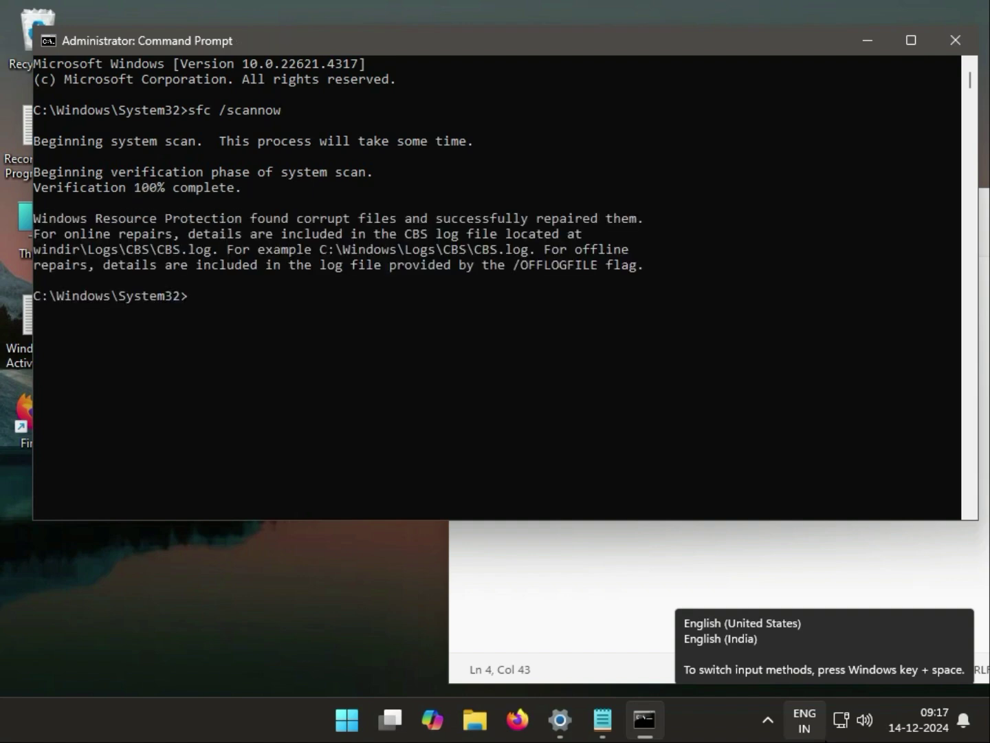
Copy Dism /Online /Cleanup-Image /CheckHealth from sfc scannow.txt and run it in Command Prompt.
{"action": "left_click", "coordinate": [589, 622]}
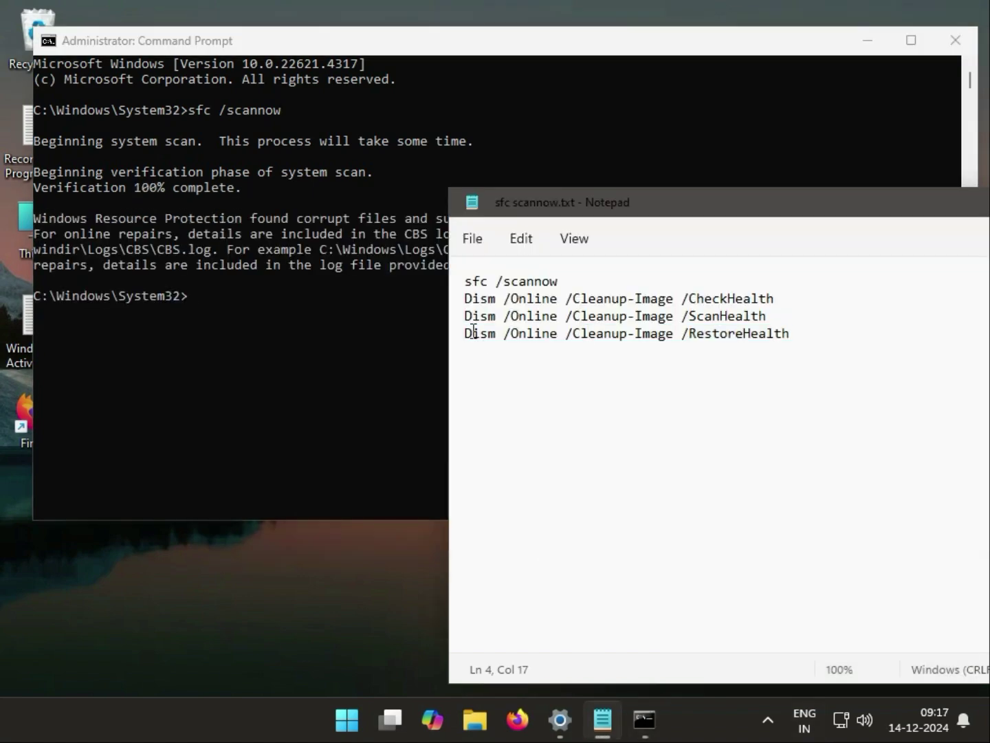
{"action": "triple_click", "coordinate": [457, 300]}
{"action": "key", "text": "ctrl+c"}
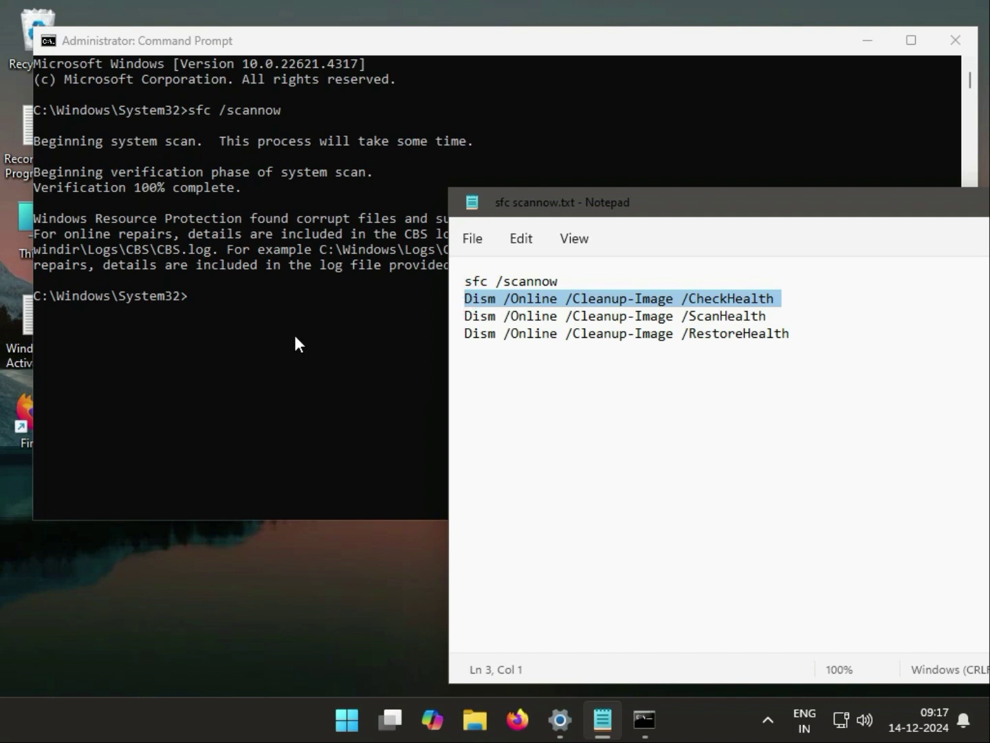
{"action": "left_click", "coordinate": [194, 295]}
{"action": "left_click", "coordinate": [193, 296]}
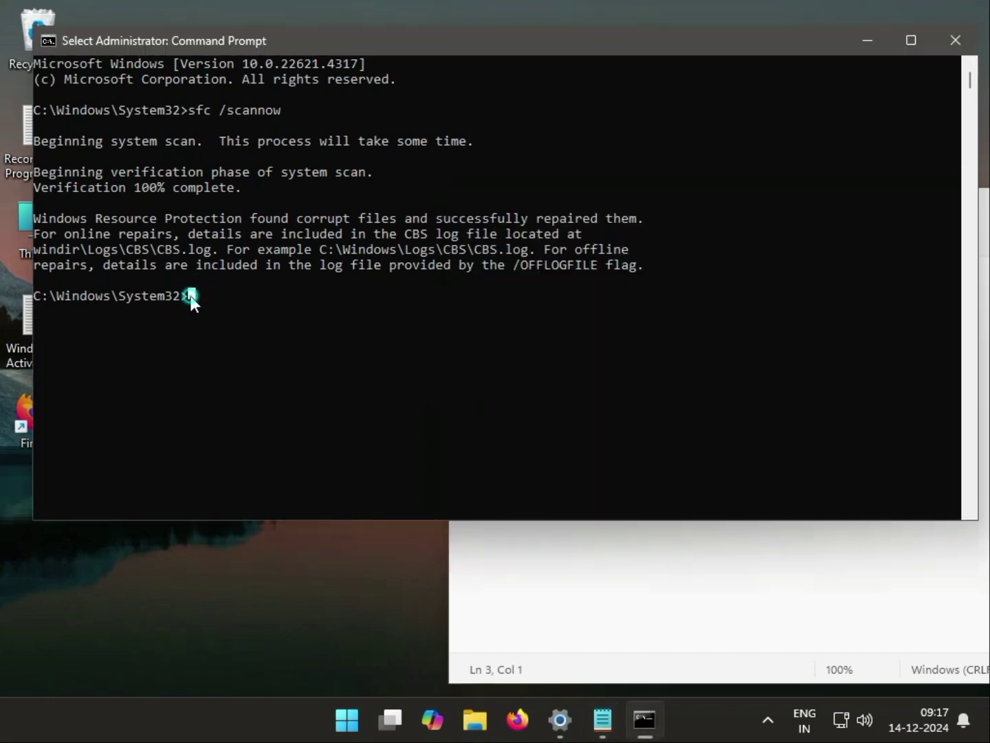
{"action": "right_click", "coordinate": [190, 296]}
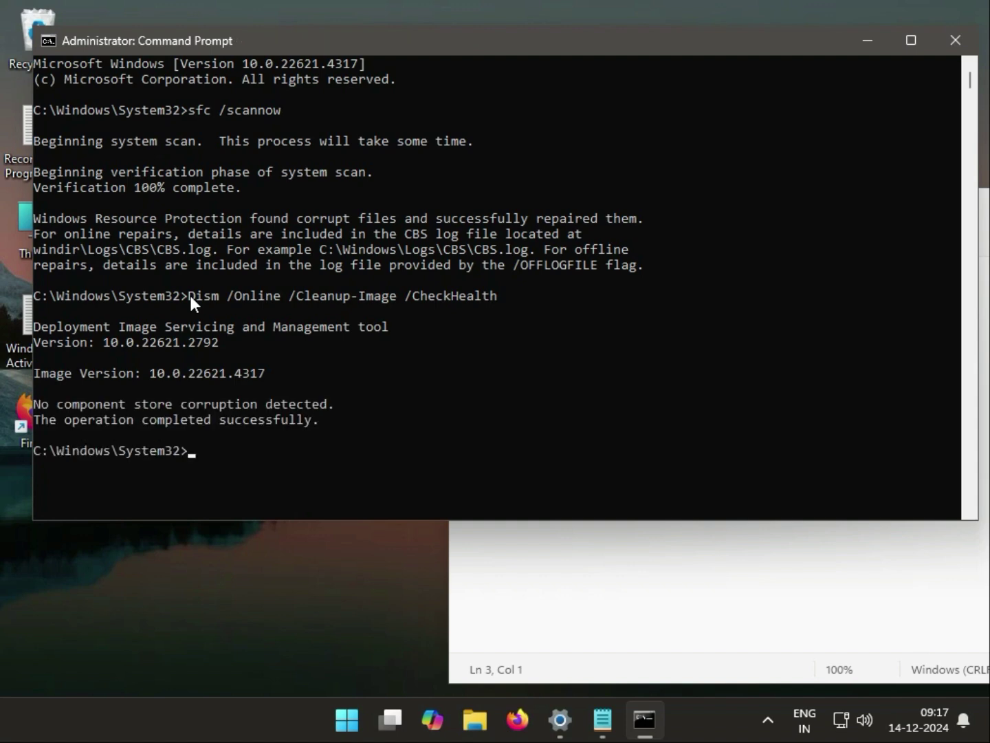
Copy Dism /Online /Cleanup-Image /ScanHealth from sfc scannow.txt and run it in Command Prompt.
{"action": "left_click", "coordinate": [603, 625]}
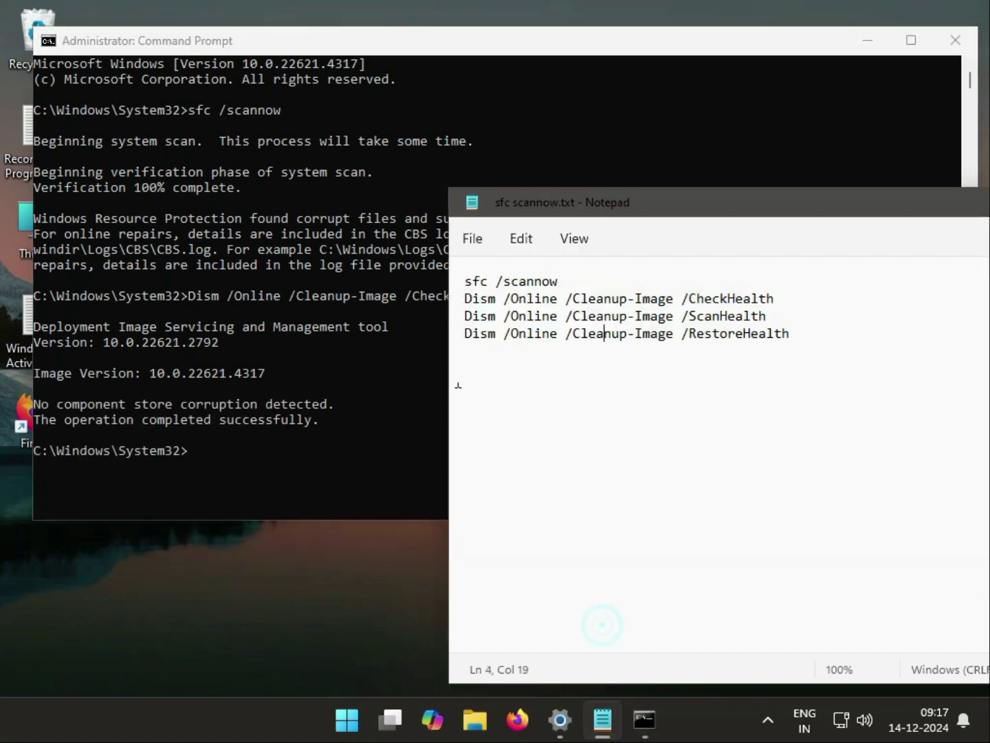
{"action": "left_click", "coordinate": [457, 318]}
{"action": "key", "text": "ctrl+c"}
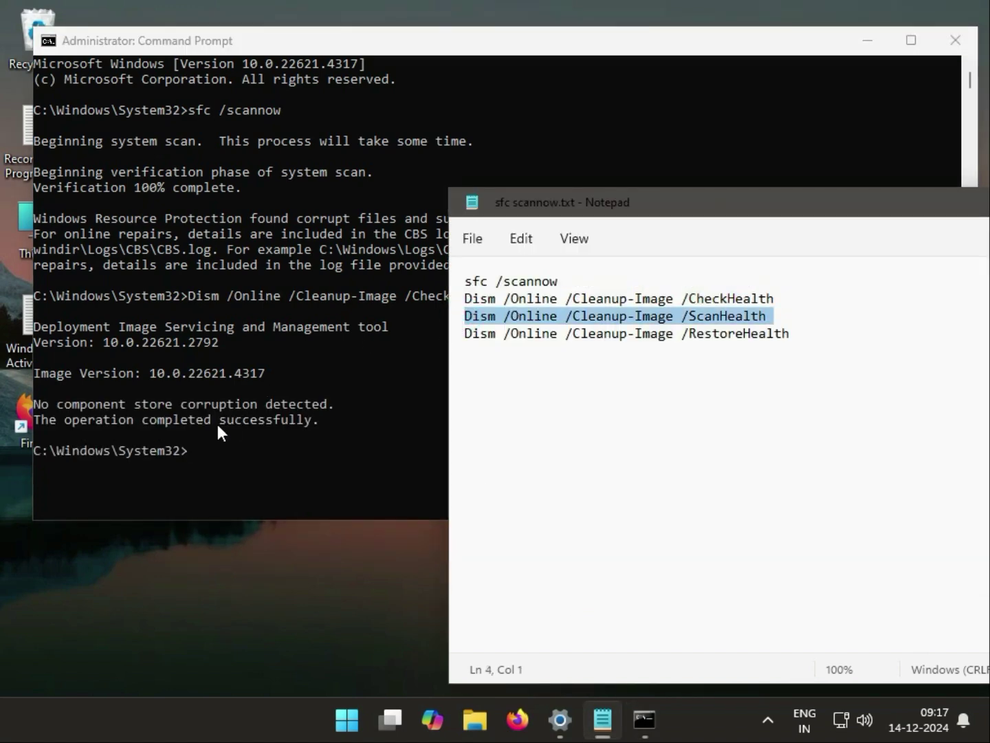
{"action": "left_click", "coordinate": [200, 455]}
{"action": "left_click", "coordinate": [190, 450]}
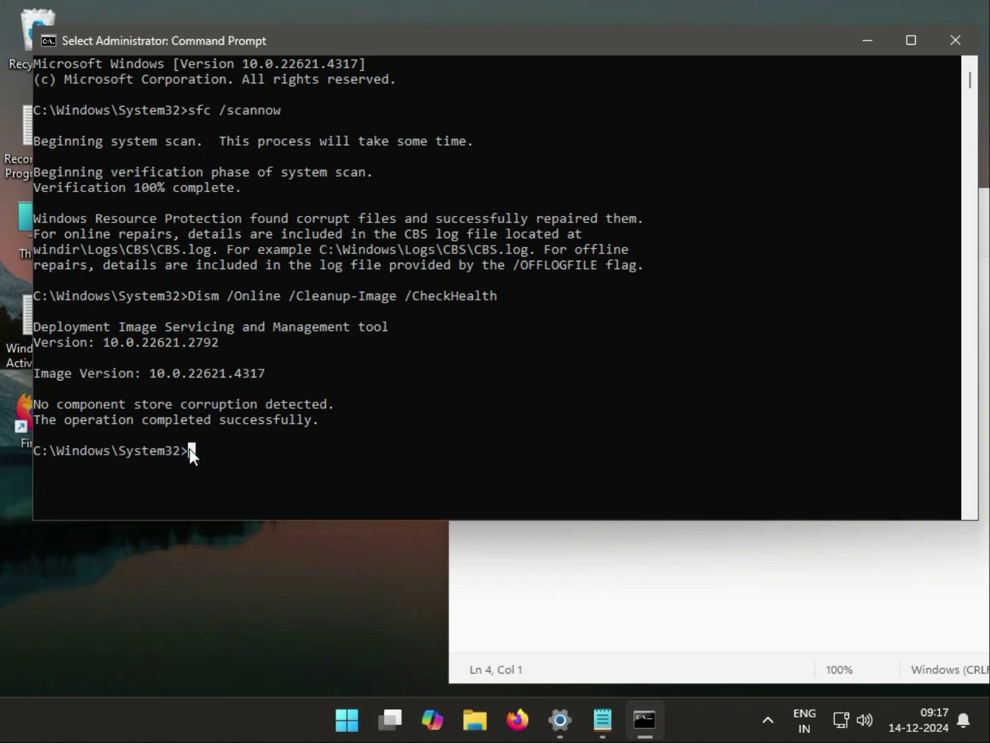
{"action": "right_click", "coordinate": [190, 450]}
{"action": "scroll", "coordinate": [273, 454], "scroll_direction": "down", "scroll_amount": 4}
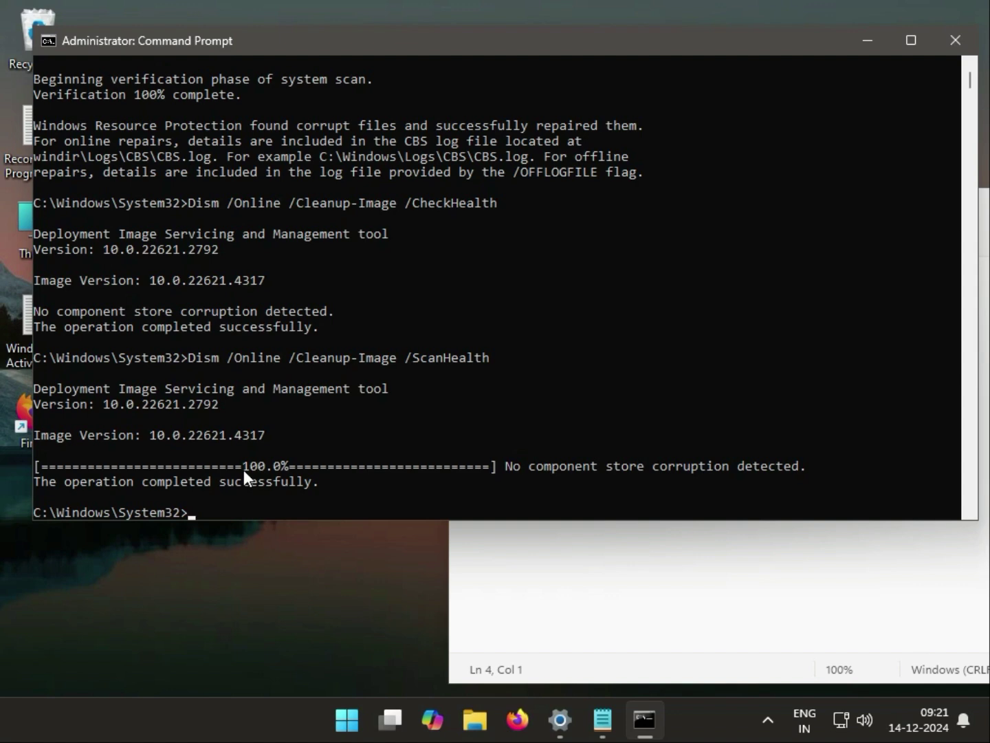
Copy Dism /Online /Cleanup-Image /RestoreHealth from sfc scannow.txt and run it in Command Prompt.
{"action": "mouse_move", "coordinate": [646, 736]}
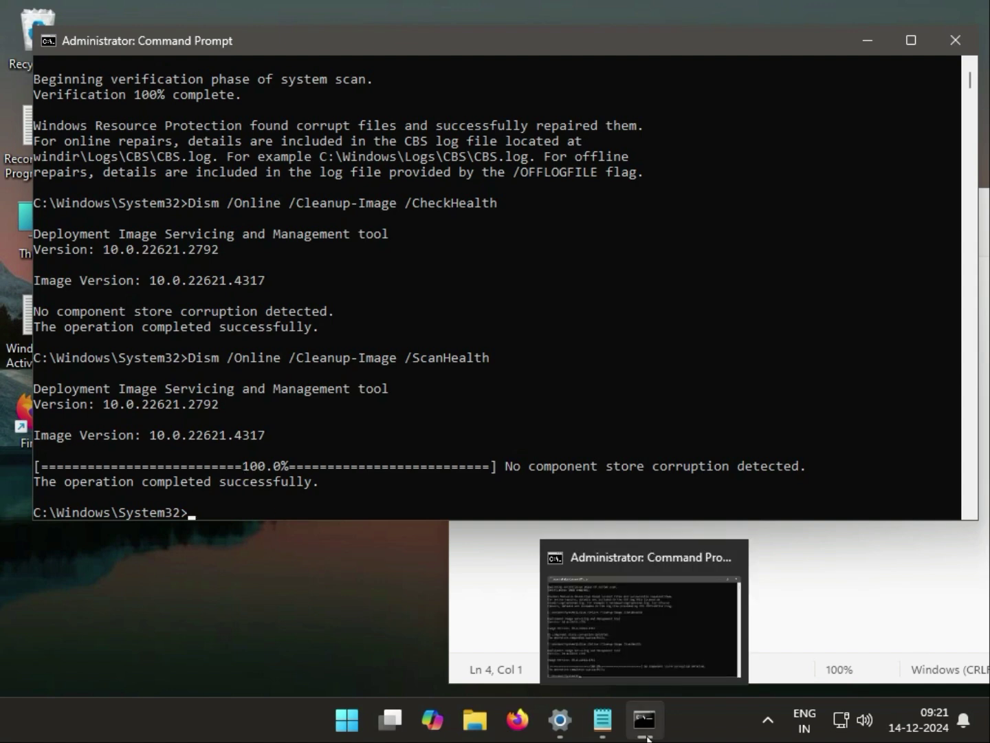
{"action": "left_click", "coordinate": [798, 584]}
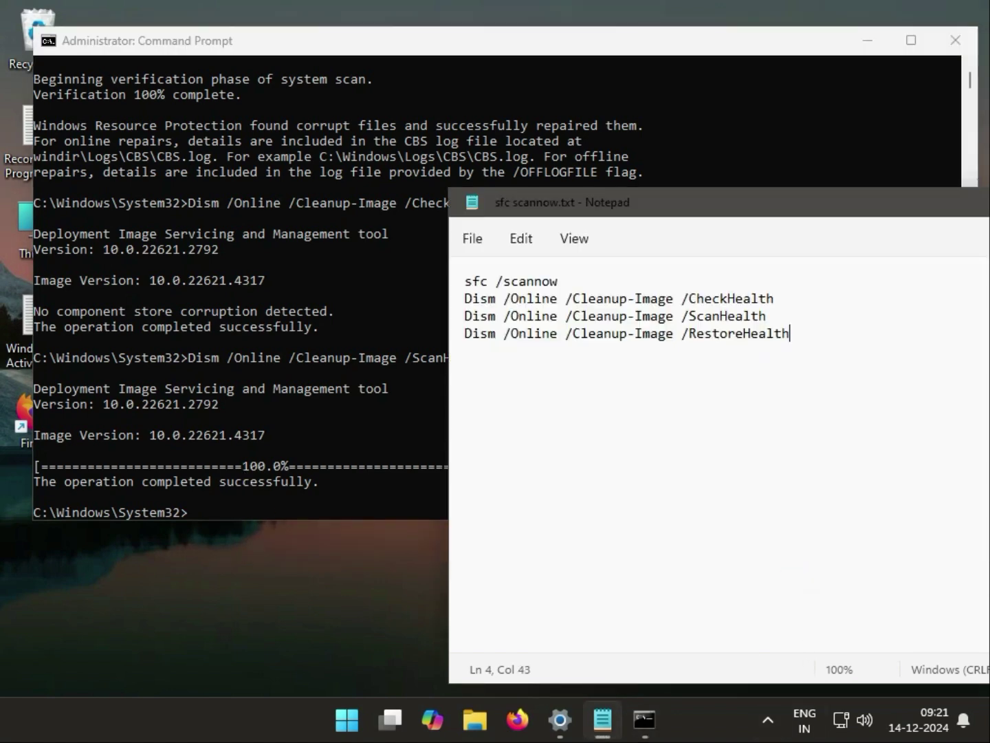
{"action": "left_click", "coordinate": [451, 332]}
{"action": "key", "text": "ctrl+c"}
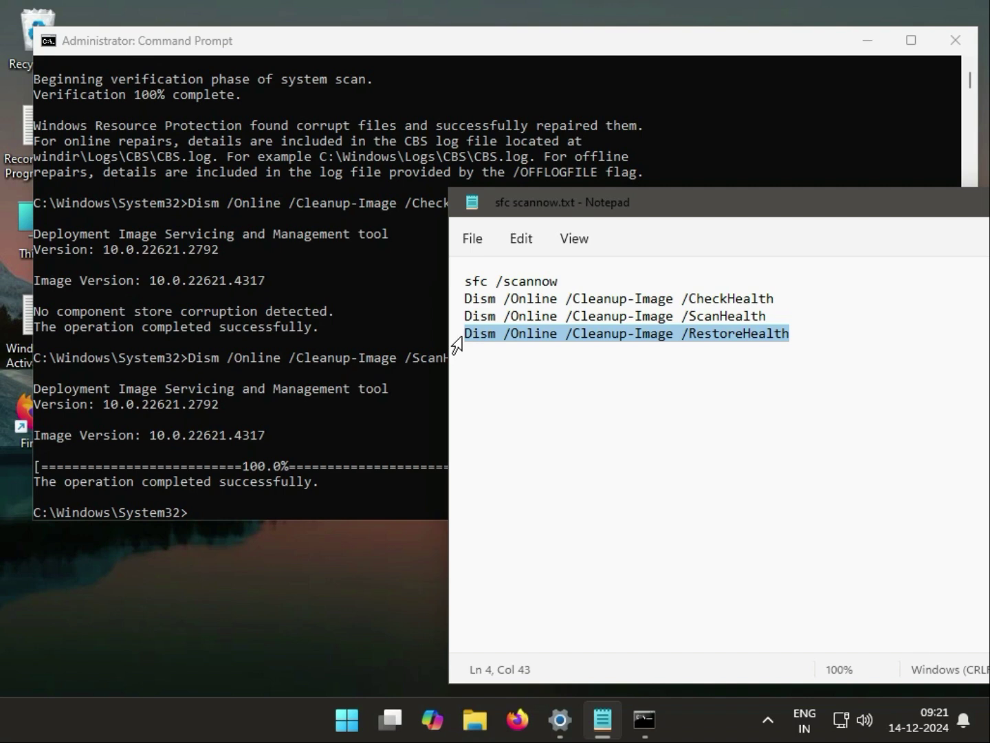
{"action": "left_click", "coordinate": [350, 461]}
{"action": "scroll", "coordinate": [357, 450], "scroll_direction": "down", "scroll_amount": 4}
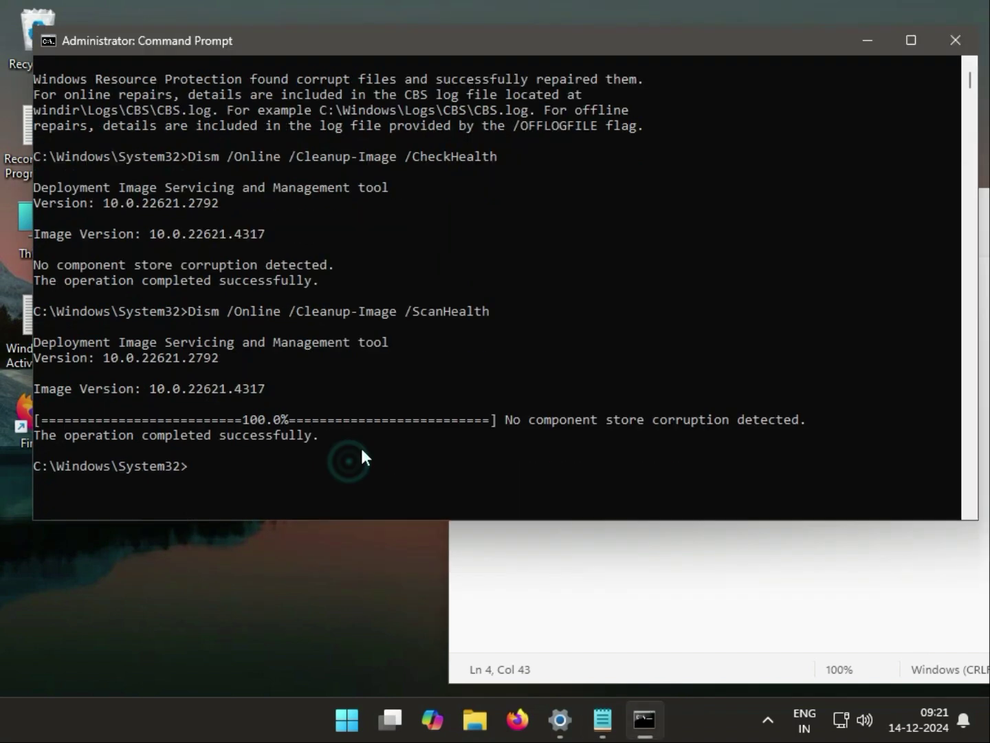
{"action": "right_click", "coordinate": [170, 320]}
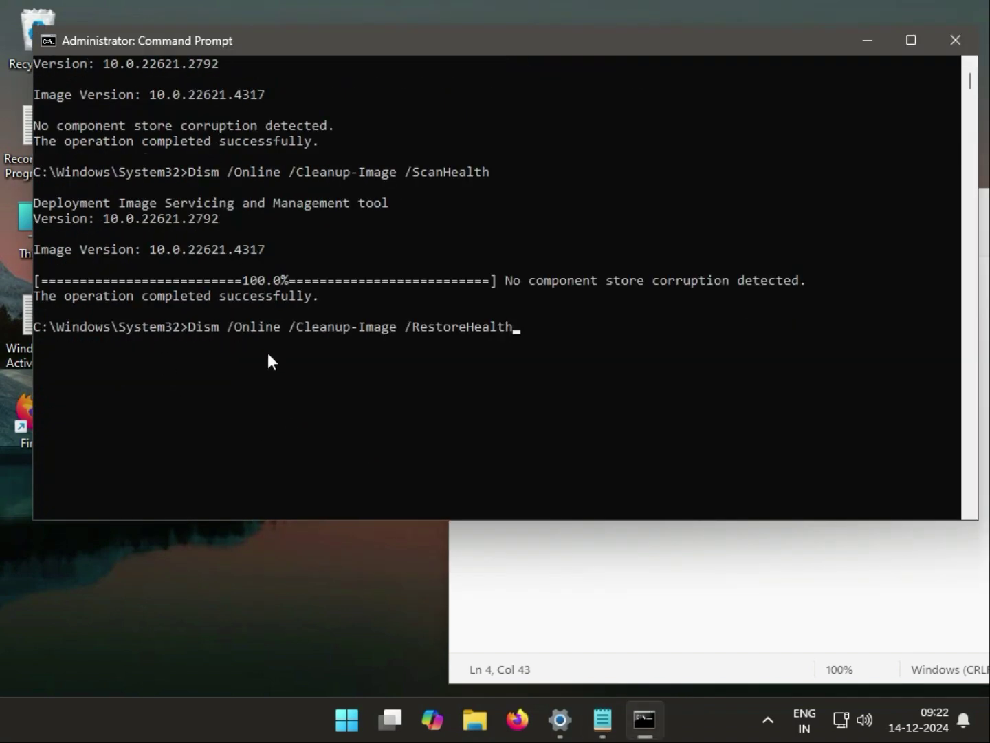
{"action": "key", "text": "Return"}
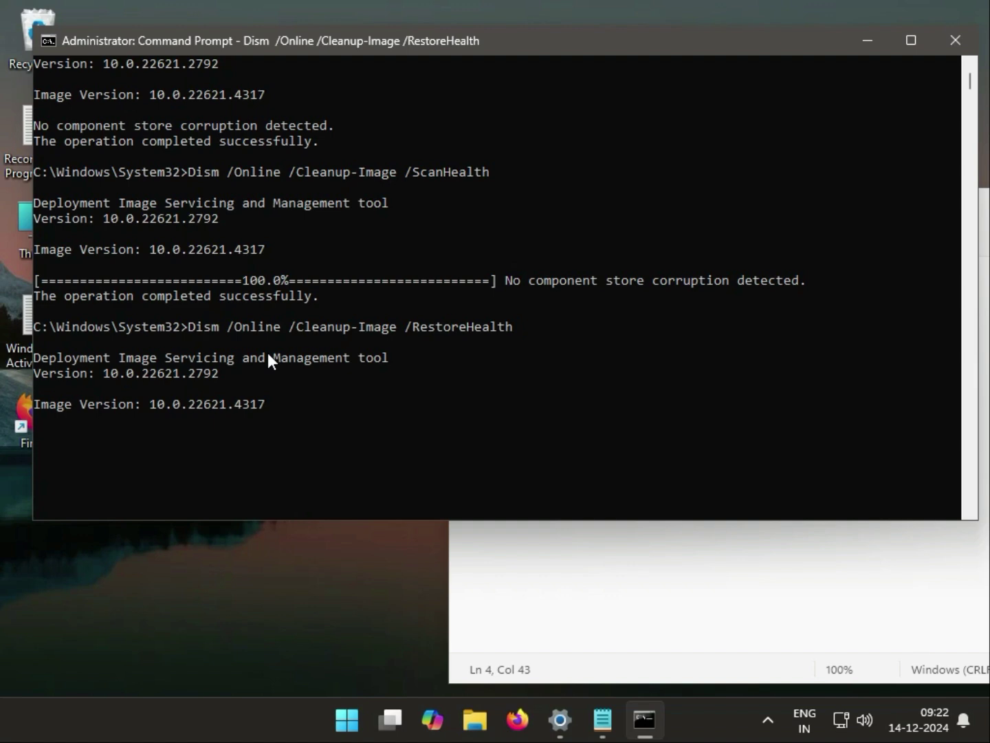
{"action": "scroll", "coordinate": [344, 378], "scroll_direction": "down", "scroll_amount": 1}
{"action": "scroll", "coordinate": [377, 389], "scroll_direction": "down", "scroll_amount": 1}
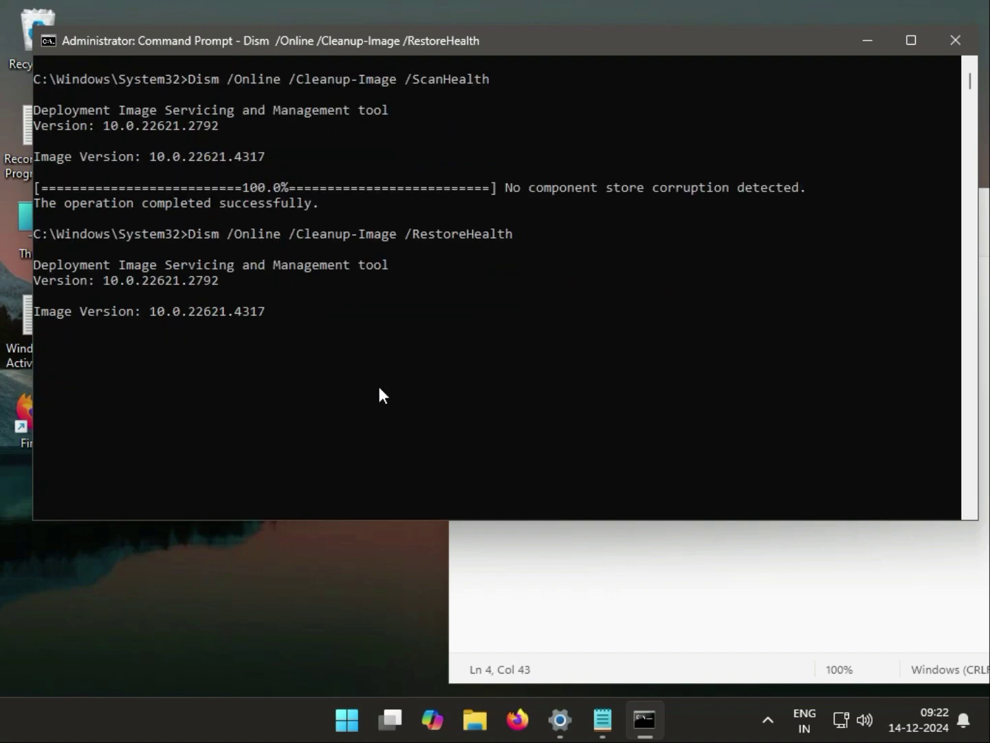